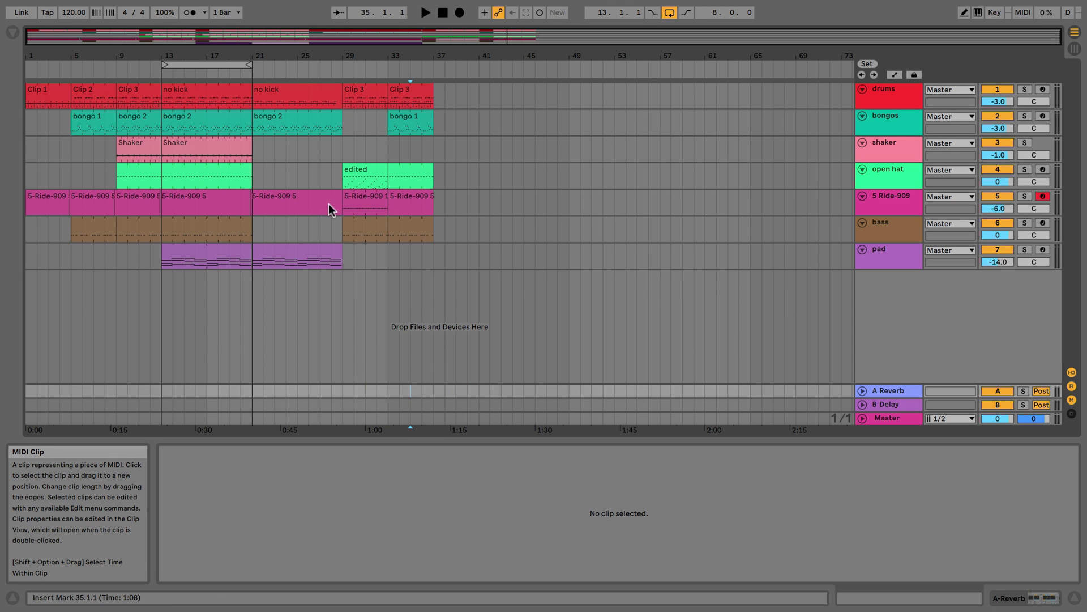
- Select the bass clip at bar 29 and try loop-off and a length change, then restore them
{"action": "left_click", "coordinate": [354, 223]}
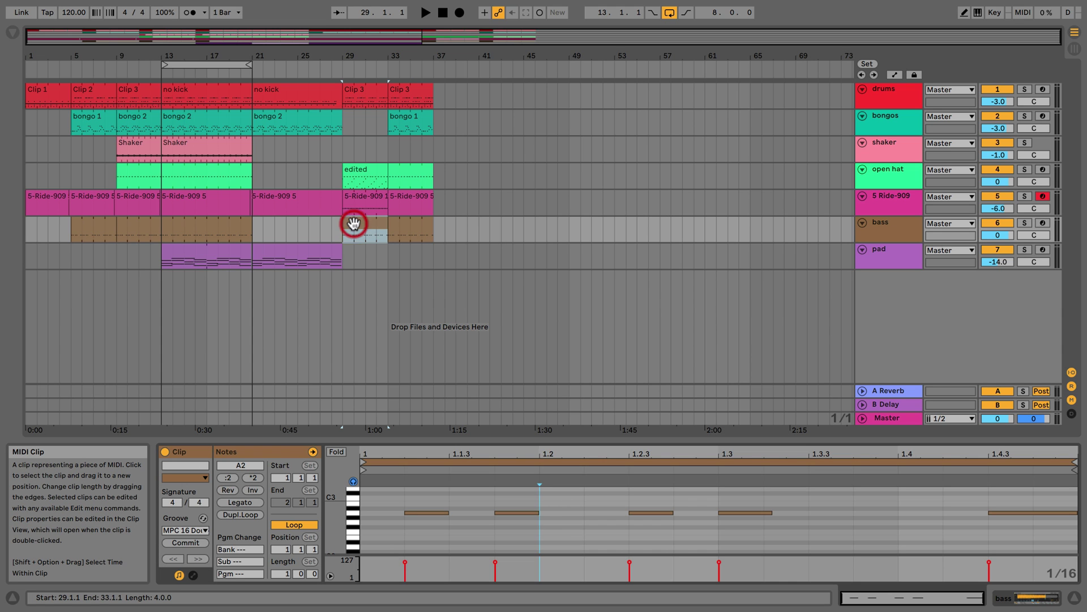
{"action": "key", "text": "super+l"}
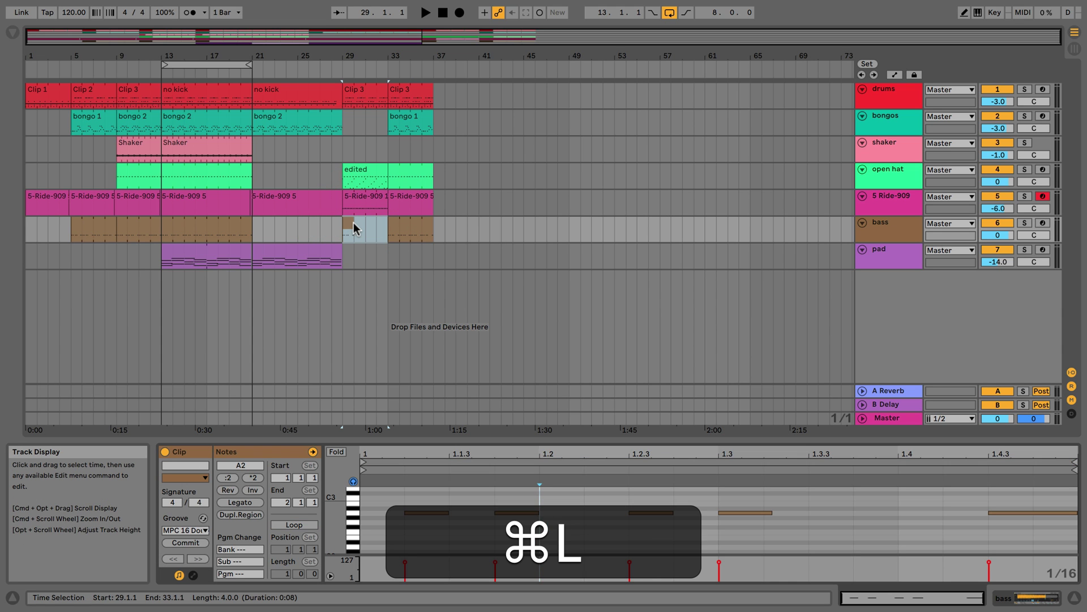
{"action": "key", "text": "super+z"}
{"action": "left_click", "coordinate": [353, 226]}
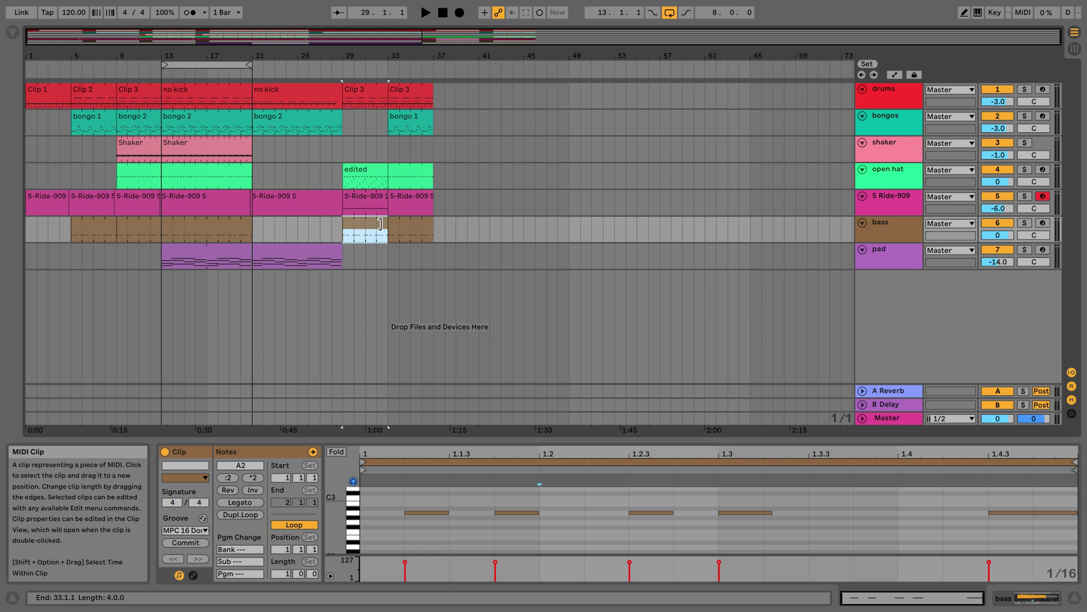
{"action": "mouse_move", "coordinate": [383, 222]}
{"action": "left_mouse_down"}
{"action": "mouse_move", "coordinate": [347, 227]}
{"action": "mouse_move", "coordinate": [387, 223]}
{"action": "left_mouse_up"}
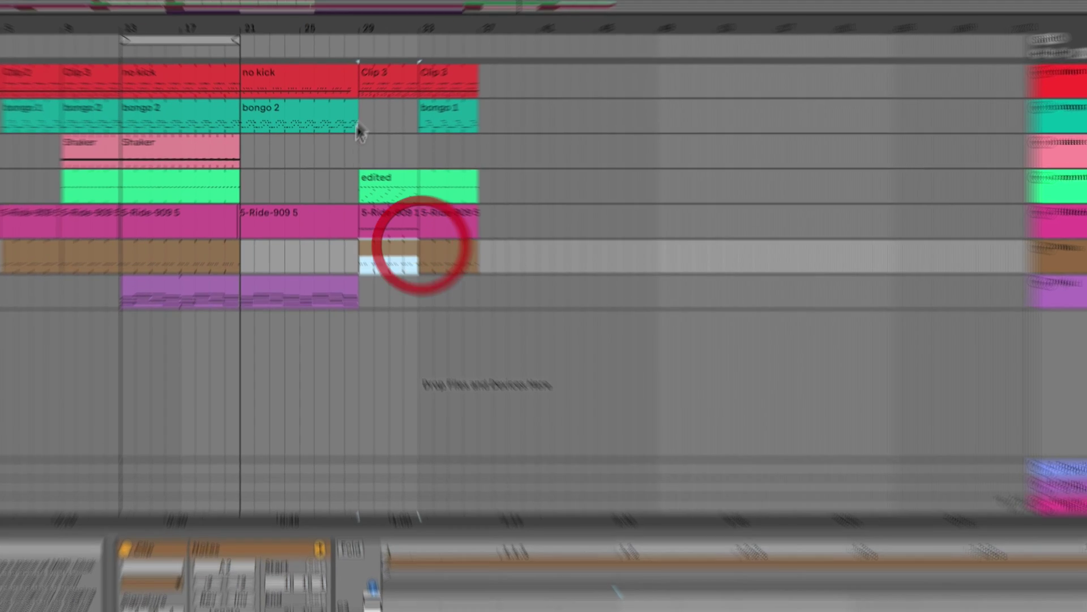
{"action": "scroll", "coordinate": [437, 272], "scroll_direction": "up", "scroll_amount": 5}
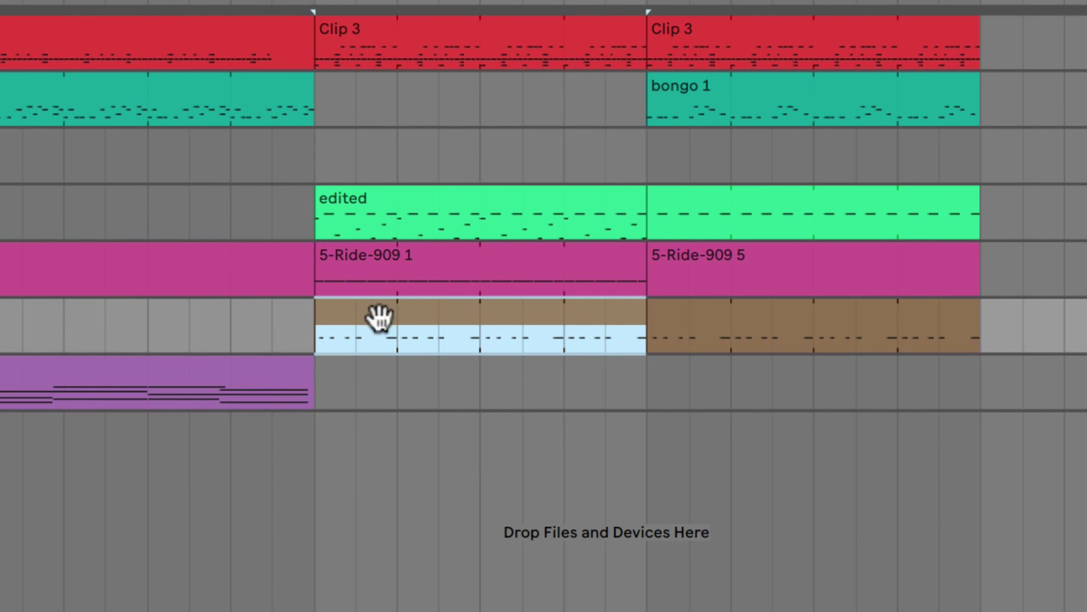
- Shorten the bass clip at bar 29 to a single bar ending at bar 30
{"action": "left_click", "coordinate": [466, 316]}
{"action": "left_click", "coordinate": [573, 316]}
{"action": "left_click", "coordinate": [646, 315]}
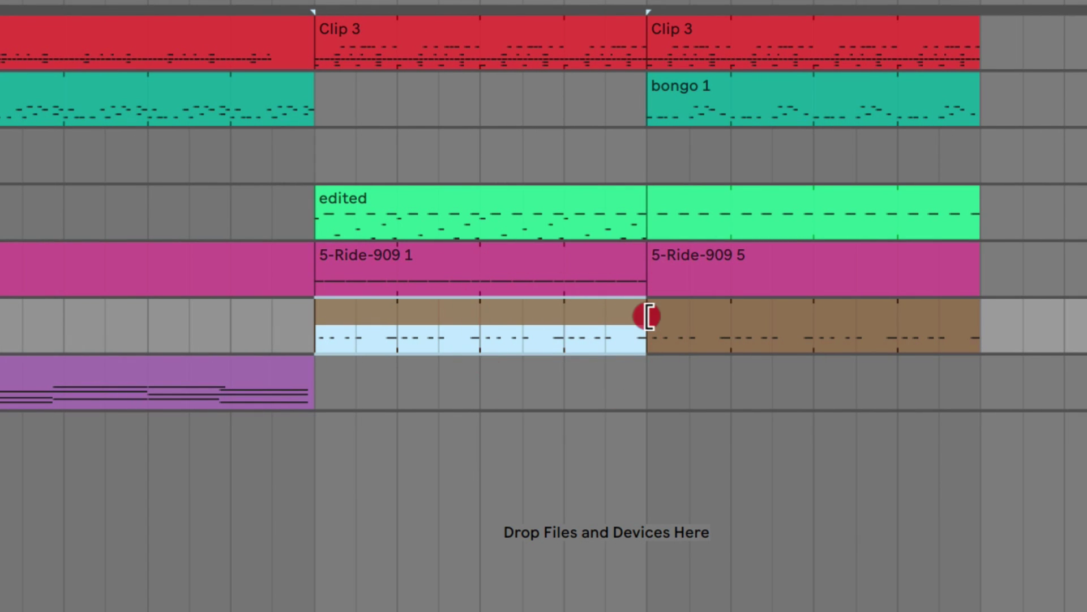
{"action": "left_click_drag", "start_coordinate": [645, 315], "coordinate": [404, 313]}
- Duplicate the shortened bass clip with Cmd+D, then undo the duplicates
{"action": "left_click", "coordinate": [365, 311]}
{"action": "key", "text": "super+d"}
{"action": "key", "text": "super+d"}
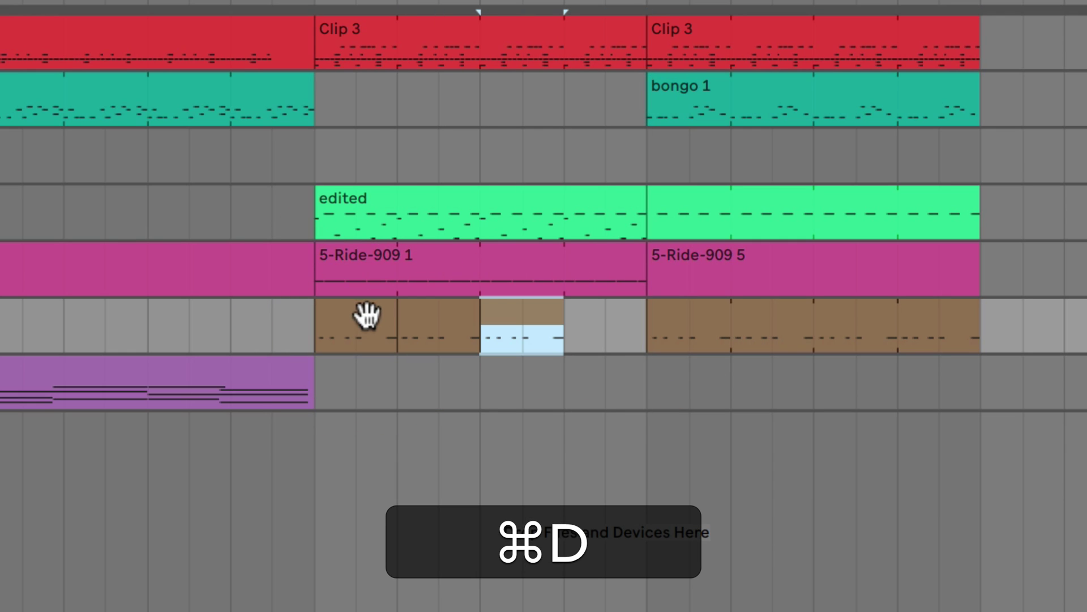
{"action": "key", "text": "super+z"}
{"action": "key", "text": "super+z"}
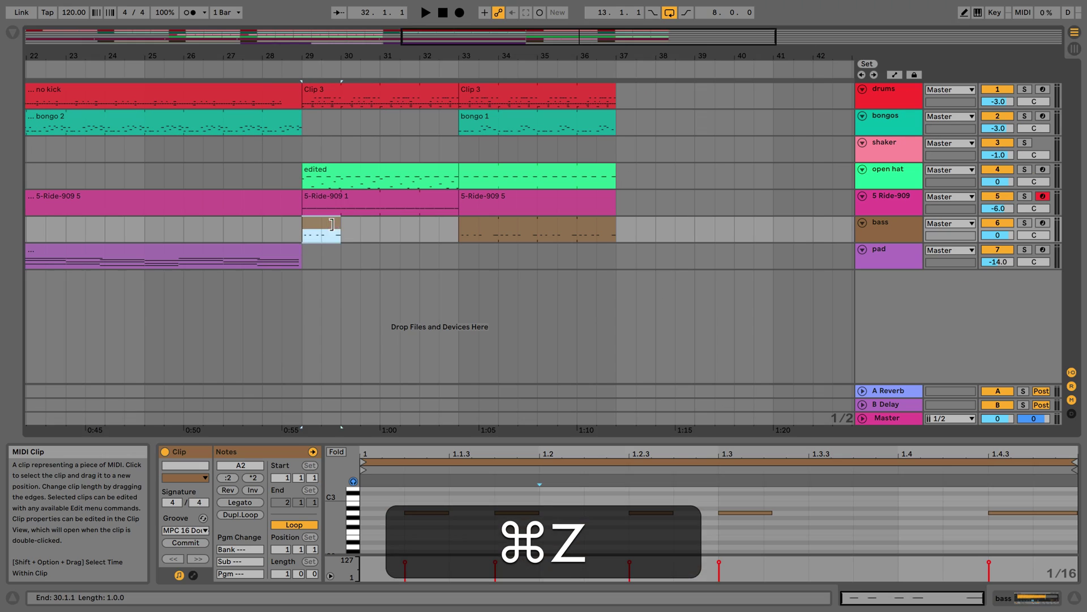
{"action": "left_click", "coordinate": [379, 316]}
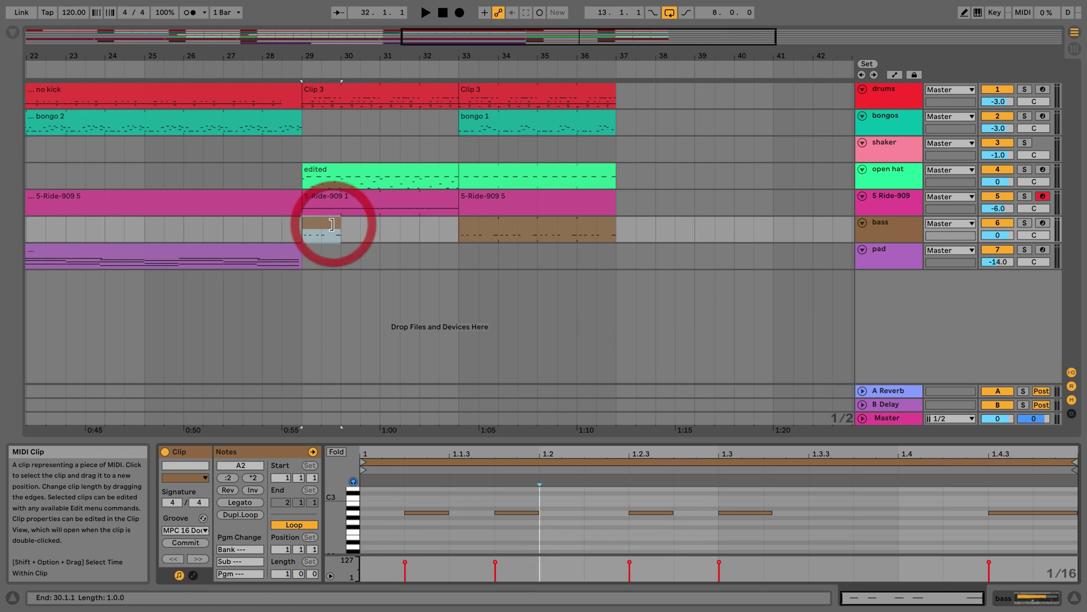
- Show the browser with the MIDI Effects category listed
{"action": "left_click", "coordinate": [12, 33]}
{"action": "left_click", "coordinate": [43, 160]}
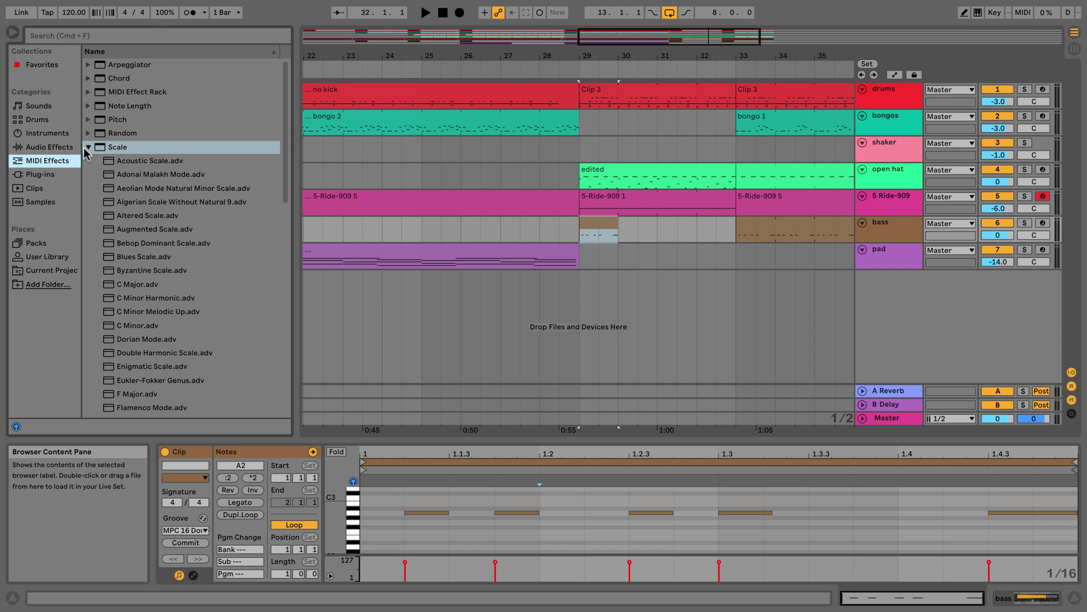
{"action": "left_click", "coordinate": [88, 147]}
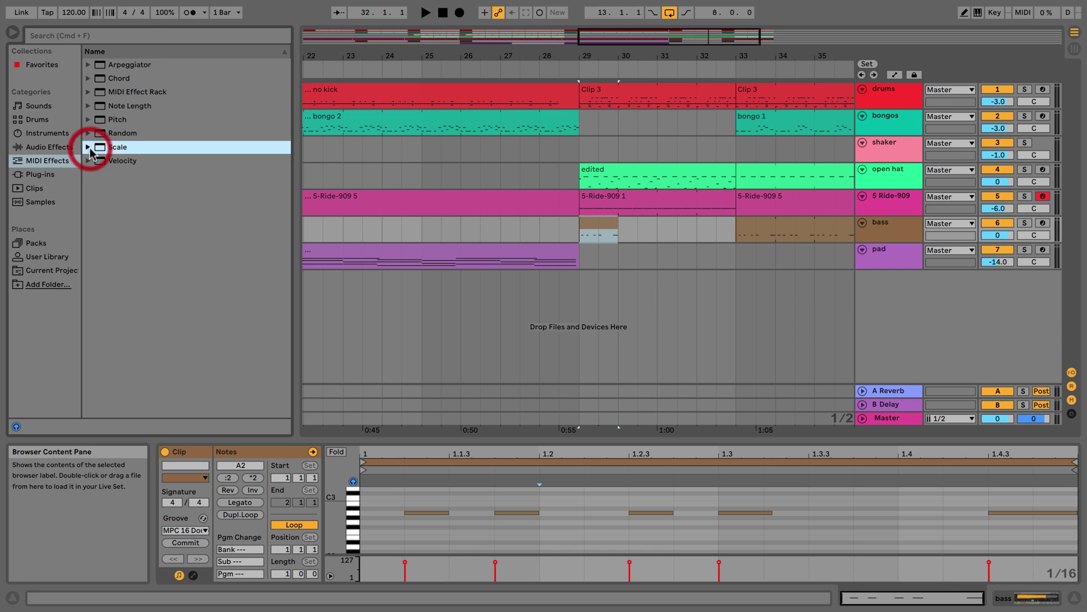
- Select a range of notes in the bass clip, then clear the selection
{"action": "left_click", "coordinate": [410, 513]}
{"action": "left_click_drag", "start_coordinate": [519, 504], "coordinate": [1043, 485]}
{"action": "left_click", "coordinate": [926, 491]}
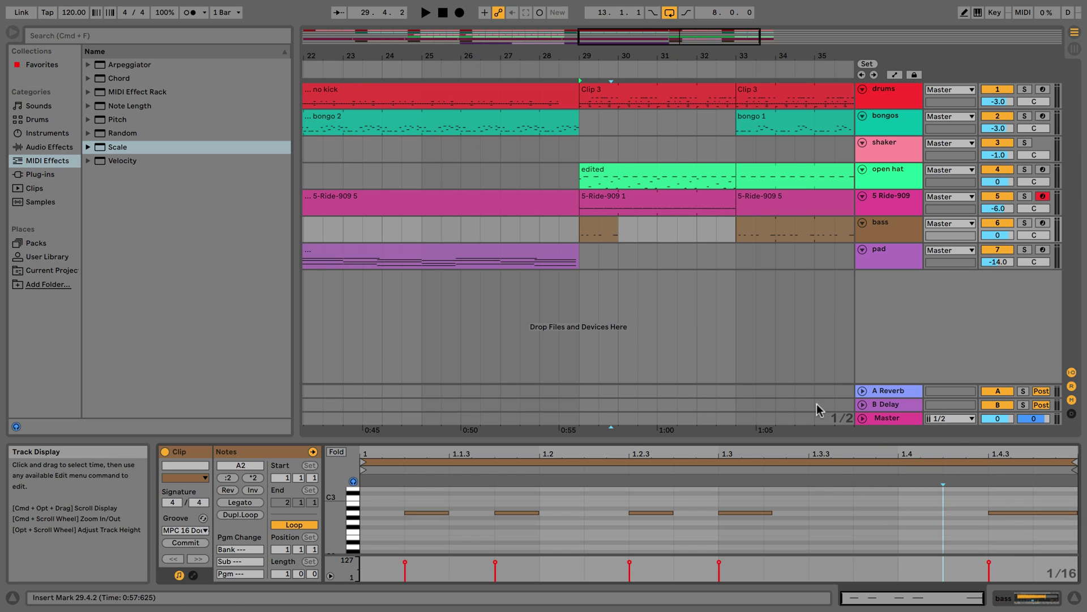
- Expand the Scale folder and scroll through its .adv presets
{"action": "left_click", "coordinate": [88, 148]}
{"action": "scroll", "coordinate": [113, 172], "scroll_direction": "down", "scroll_amount": 5}
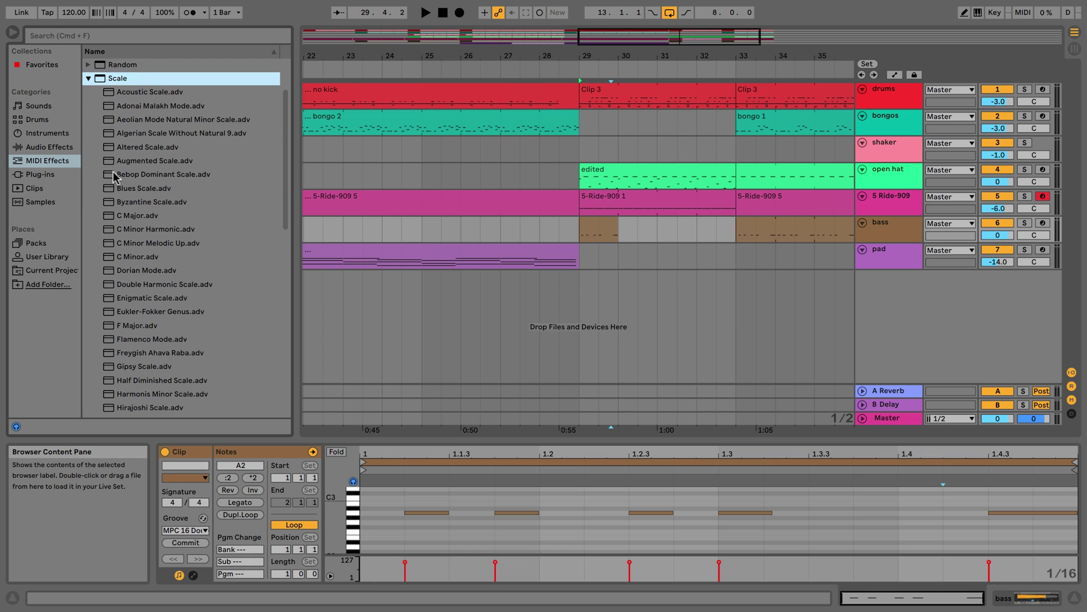
{"action": "scroll", "coordinate": [116, 173], "scroll_direction": "down", "scroll_amount": 4}
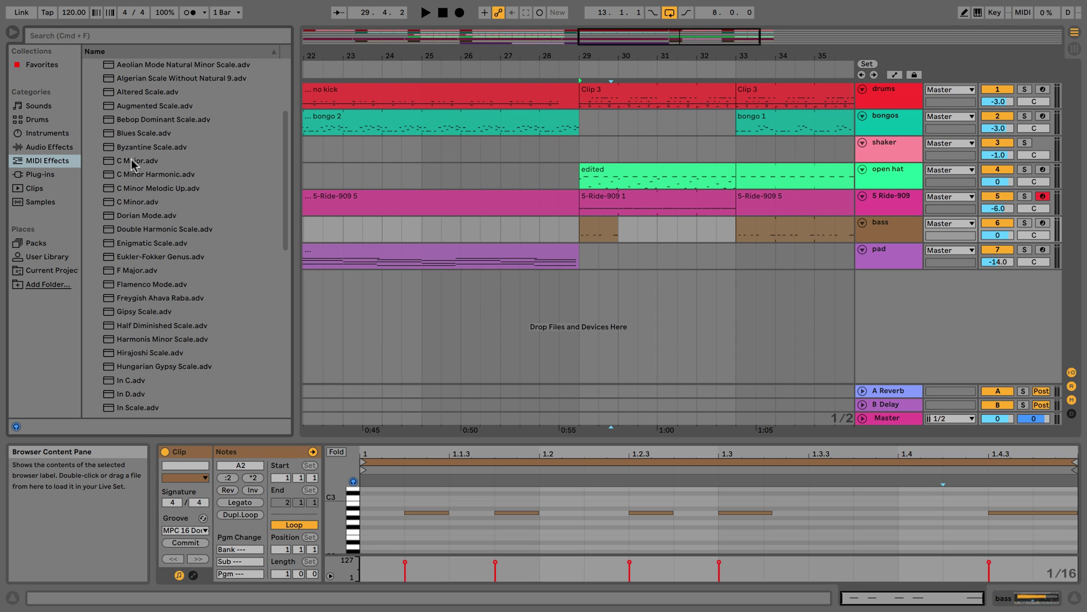
- Add C Major.adv to the bass track, set base C#, arm the track and play notes
{"action": "left_click_drag", "start_coordinate": [131, 162], "coordinate": [600, 229]}
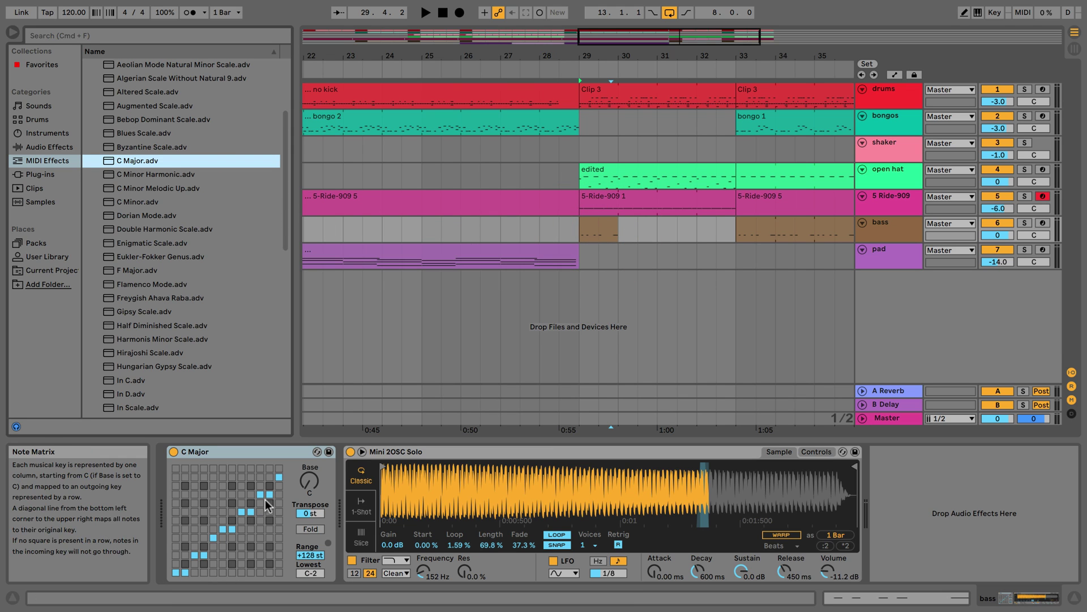
{"action": "left_click_drag", "start_coordinate": [309, 481], "coordinate": [310, 481]}
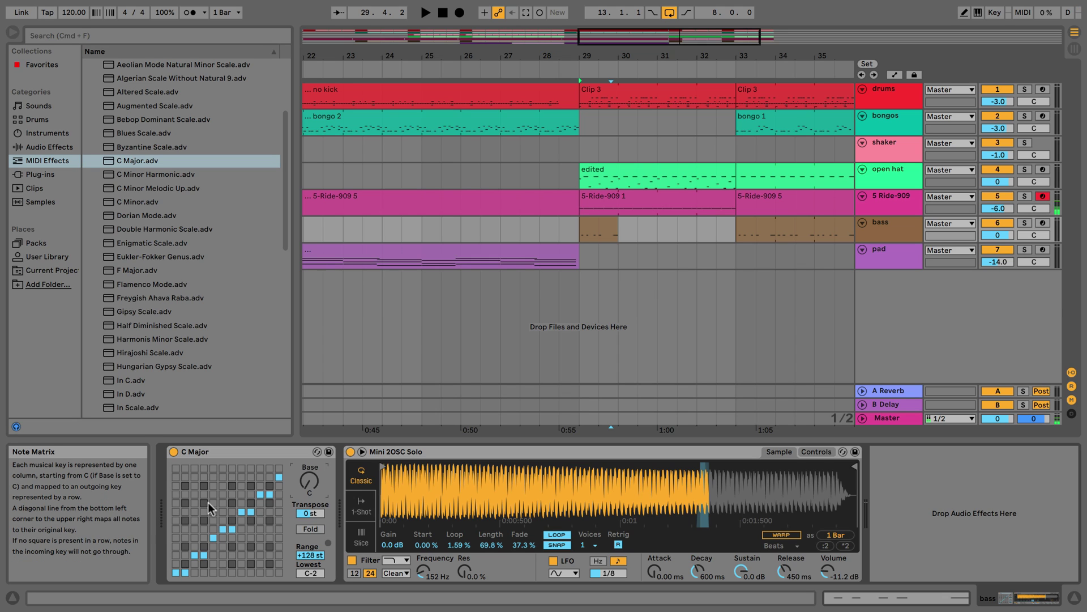
{"action": "left_click", "coordinate": [1047, 226]}
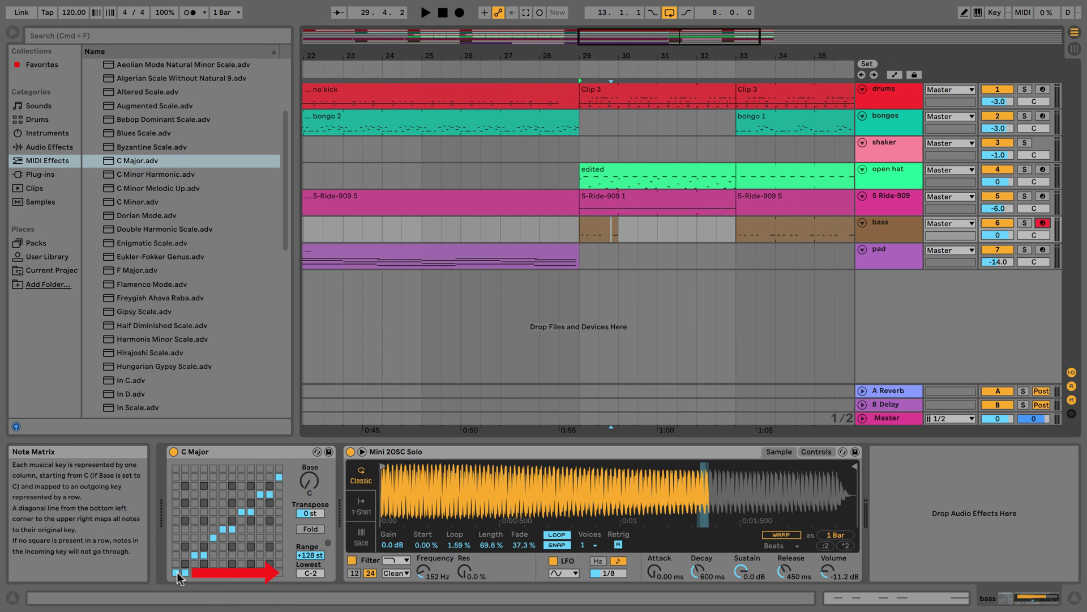
{"action": "key", "text": "a"}
{"action": "key", "text": "a"}
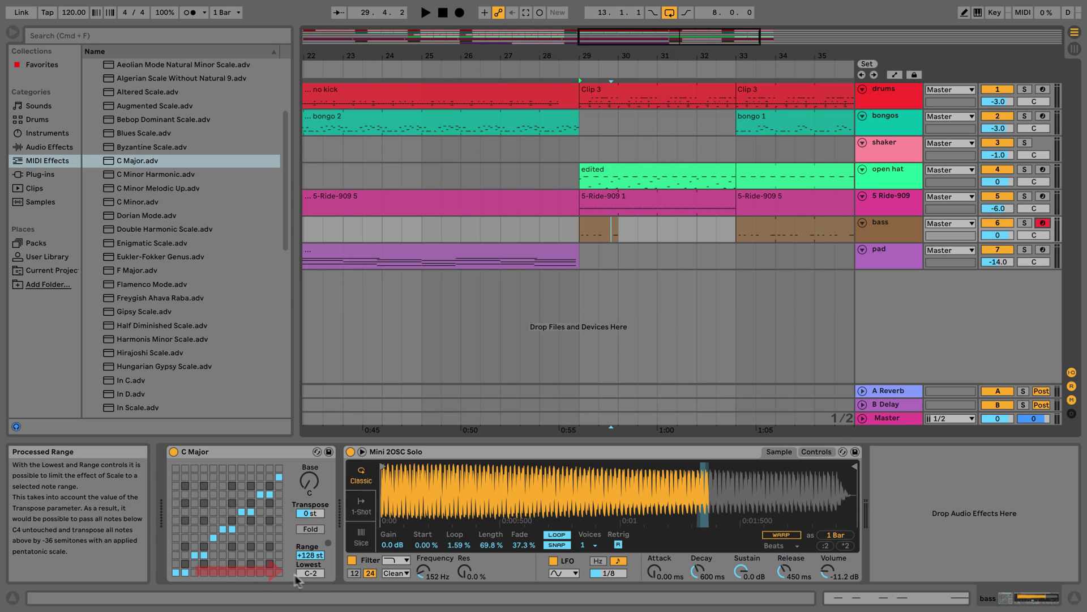
{"action": "key", "text": "a"}
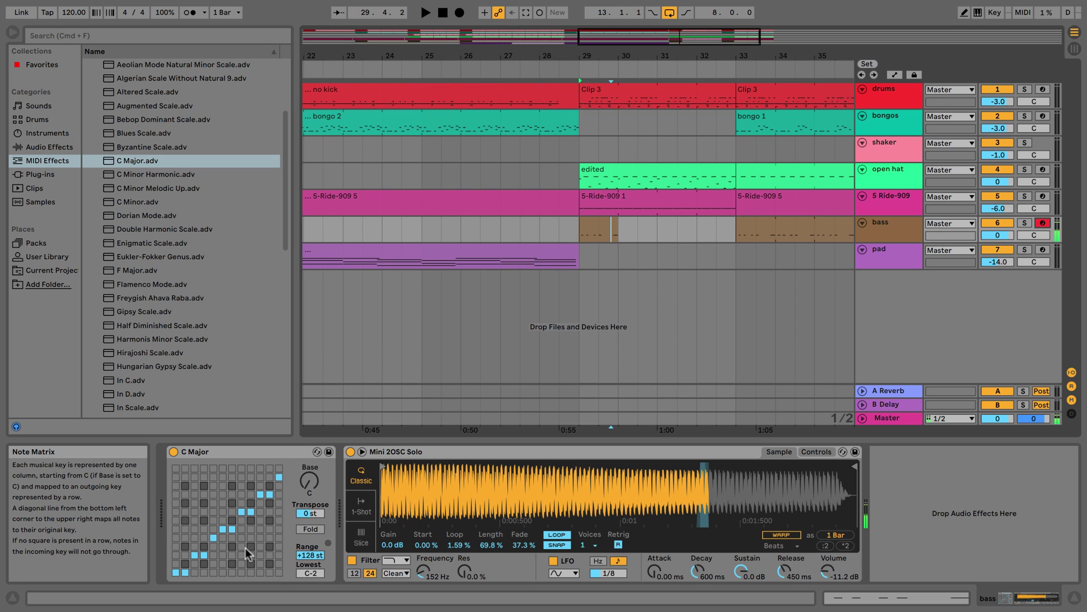
- Try base note B, reset it to C, then delete the C Major scale device
{"action": "left_click_drag", "start_coordinate": [309, 490], "coordinate": [308, 493]}
{"action": "left_click", "coordinate": [230, 453]}
{"action": "key", "text": "BackSpace"}
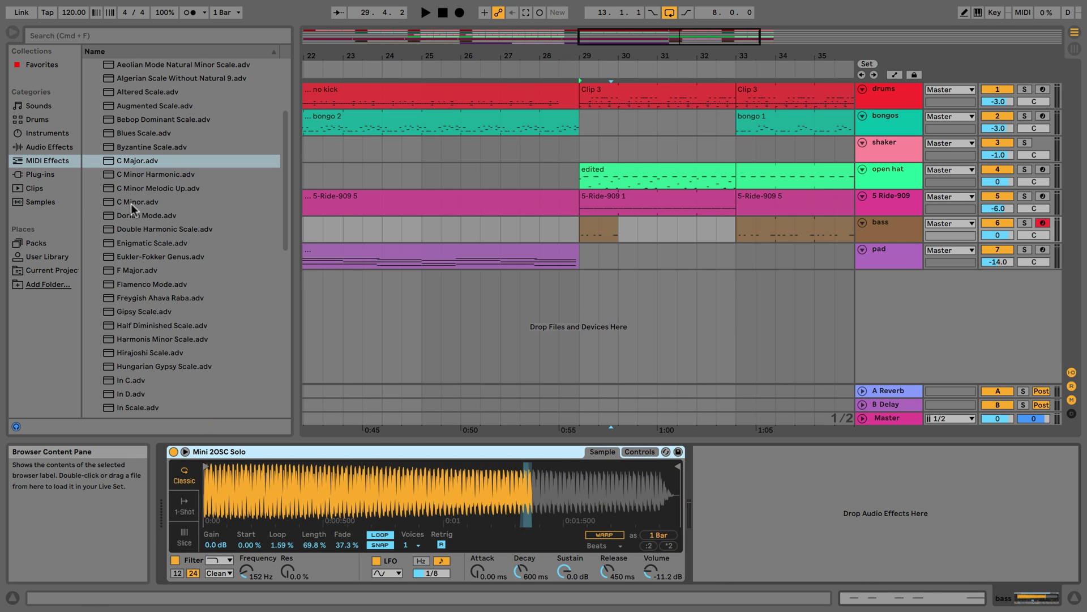
- Insert C Minor.adv before Mini 2OSC Solo, play from bar 29, then open the clip's notes
{"action": "left_click_drag", "start_coordinate": [131, 203], "coordinate": [175, 471]}
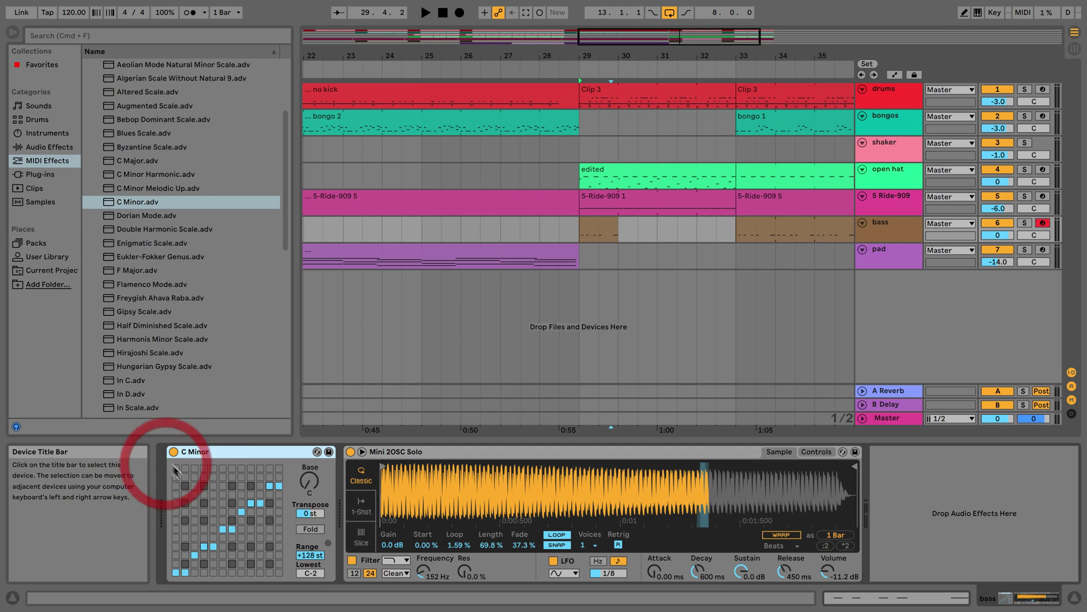
{"action": "mouse_move", "coordinate": [309, 481]}
{"action": "left_mouse_down"}
{"action": "mouse_move", "coordinate": [309, 467]}
{"action": "mouse_move", "coordinate": [309, 481]}
{"action": "left_mouse_up"}
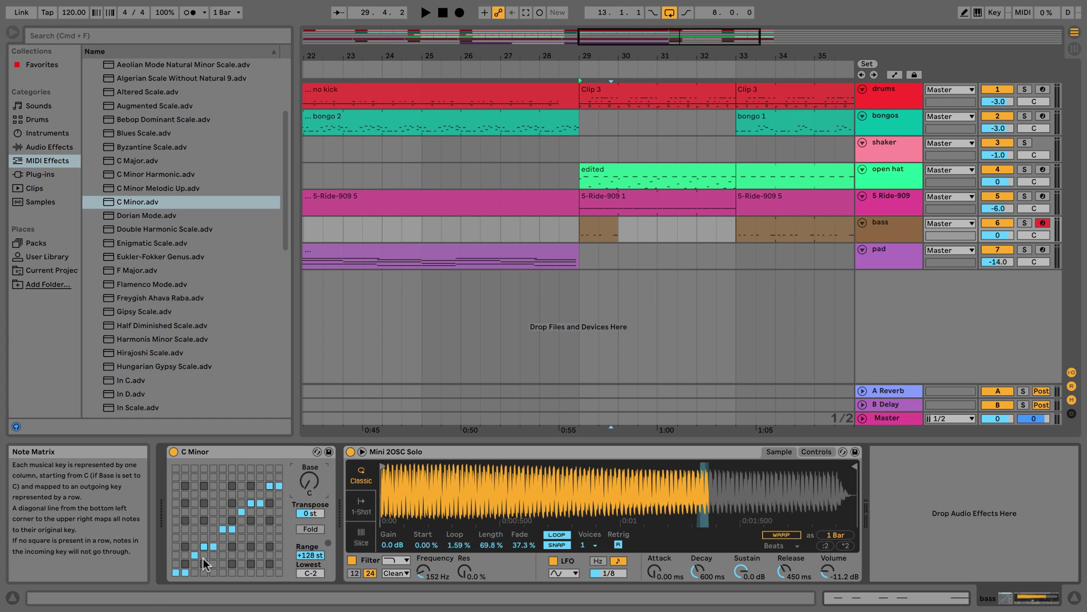
{"action": "left_click", "coordinate": [577, 231]}
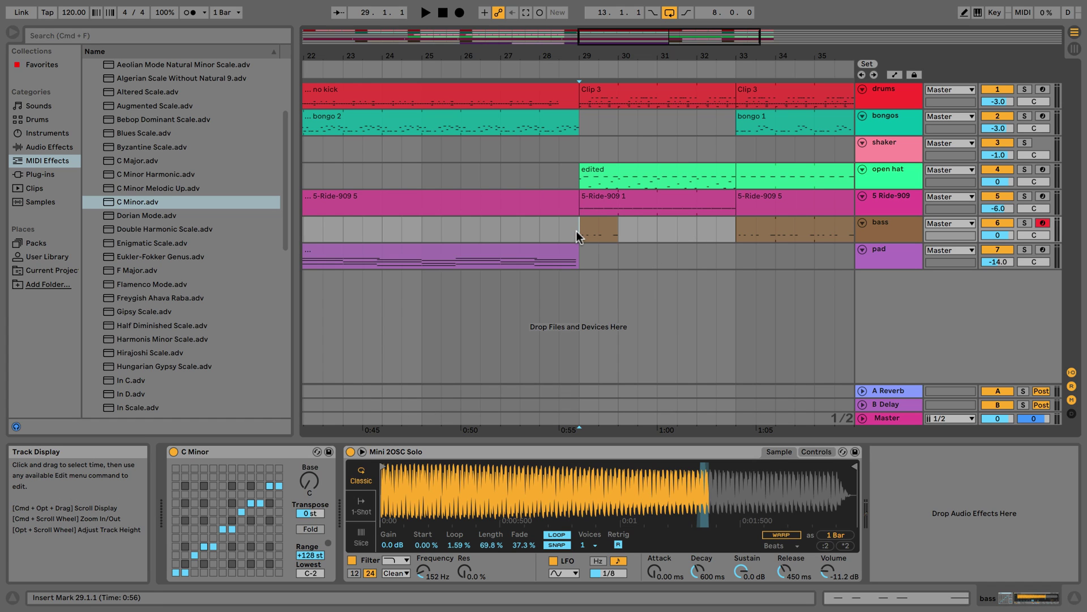
{"action": "key", "text": "space"}
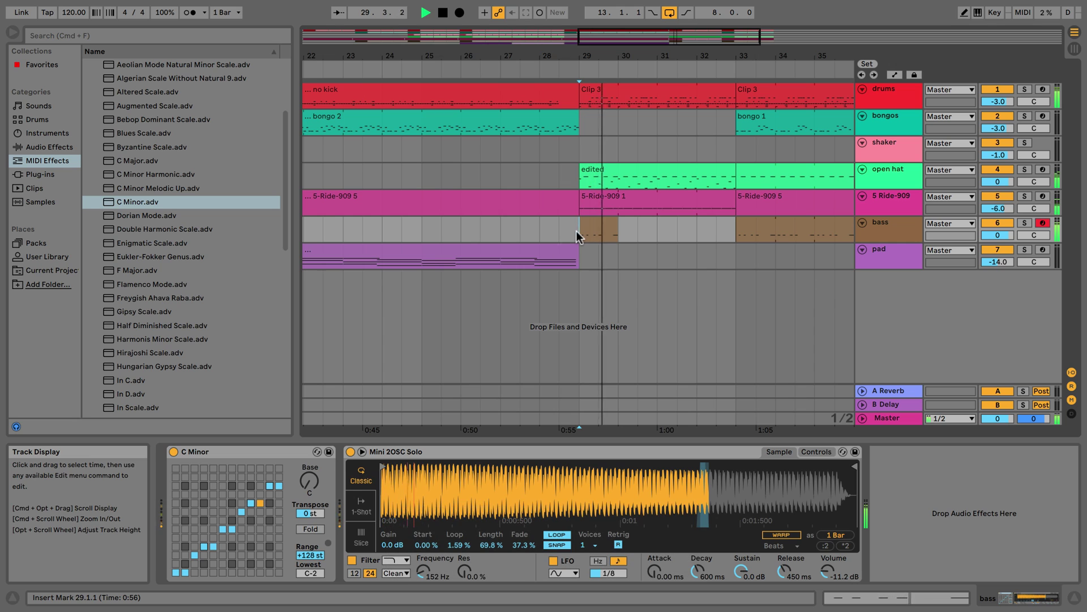
{"action": "key", "text": "space"}
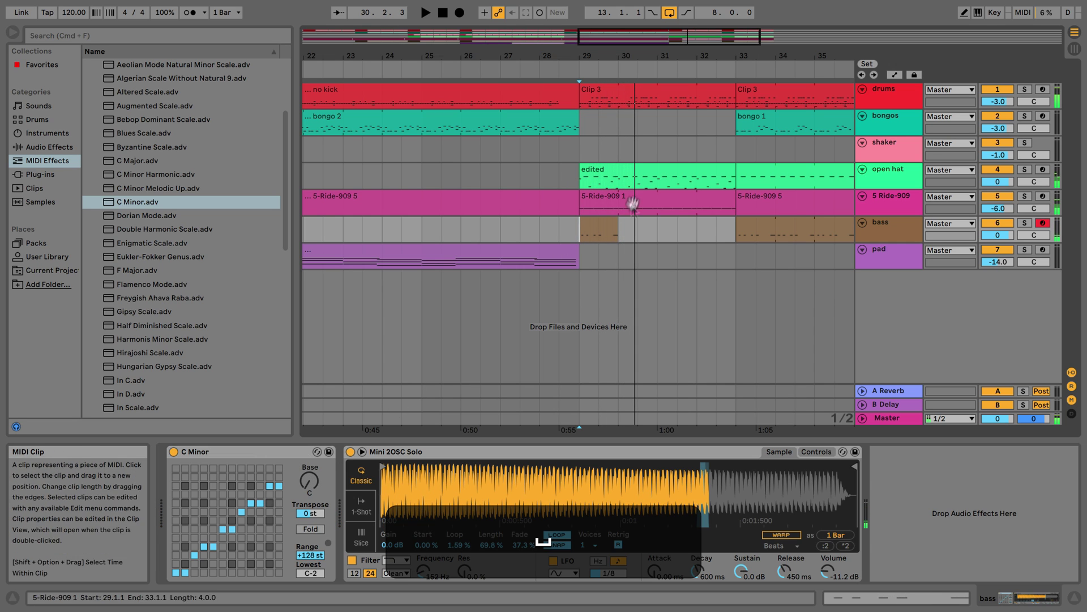
{"action": "left_click", "coordinate": [595, 231]}
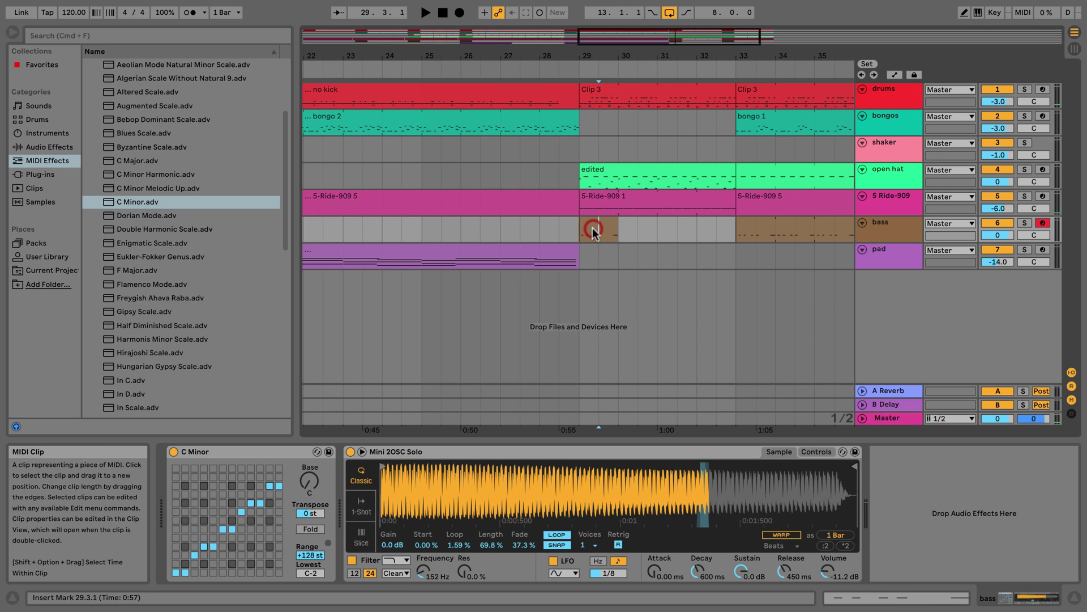
{"action": "left_click", "coordinate": [589, 232]}
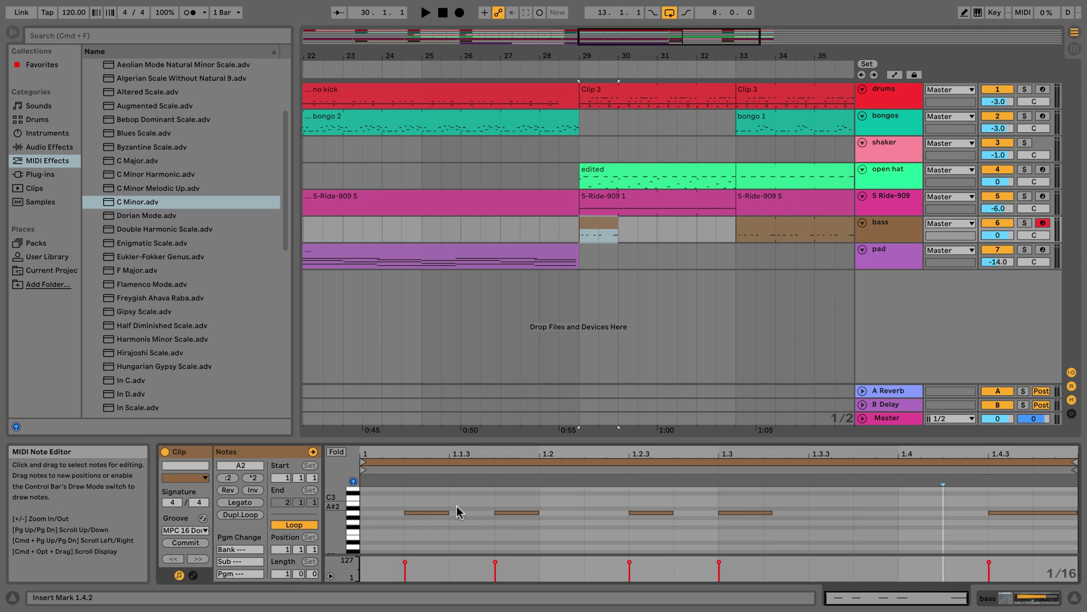
- Raise the first A2 note to A#2, audition from bar 29, then lower it back to A2
{"action": "left_click_drag", "start_coordinate": [416, 513], "coordinate": [416, 509]}
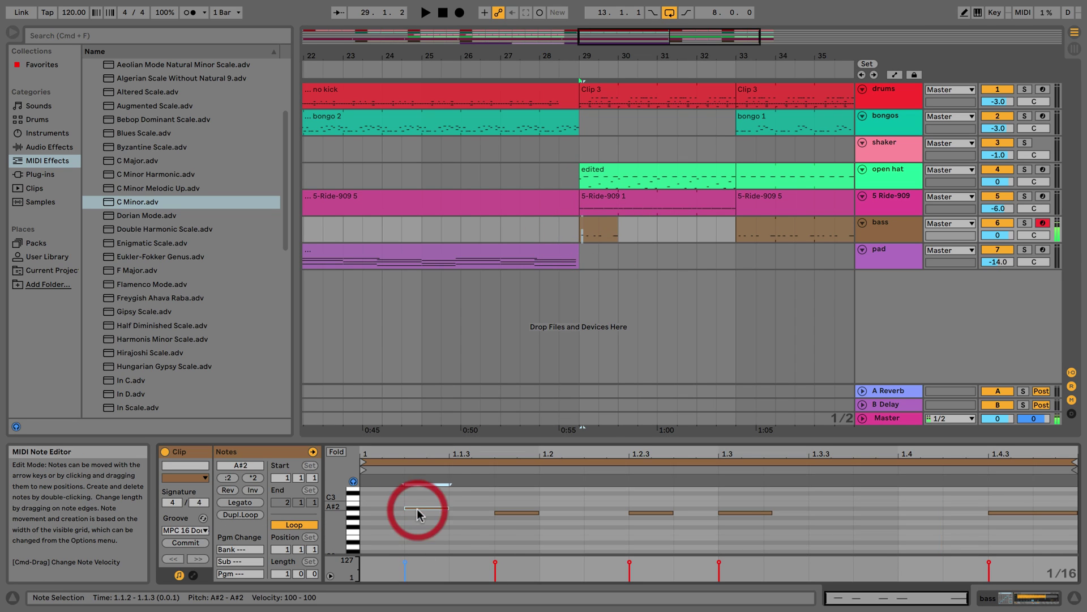
{"action": "key", "text": "shift+Tab"}
{"action": "key", "text": "shift+space"}
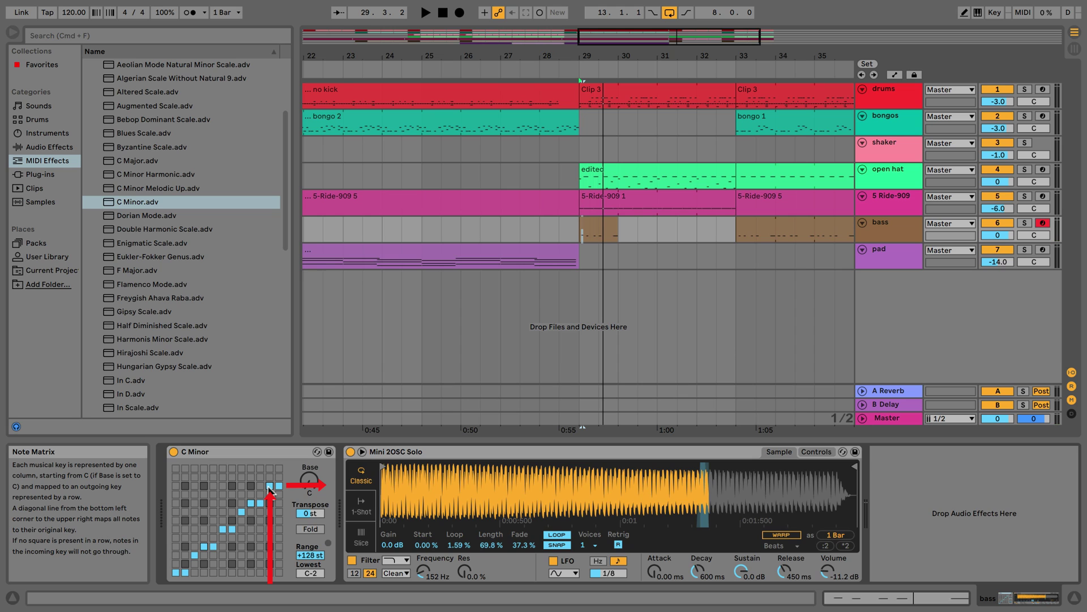
{"action": "key", "text": "shift+Tab"}
{"action": "left_click", "coordinate": [417, 510]}
{"action": "key", "text": "Down"}
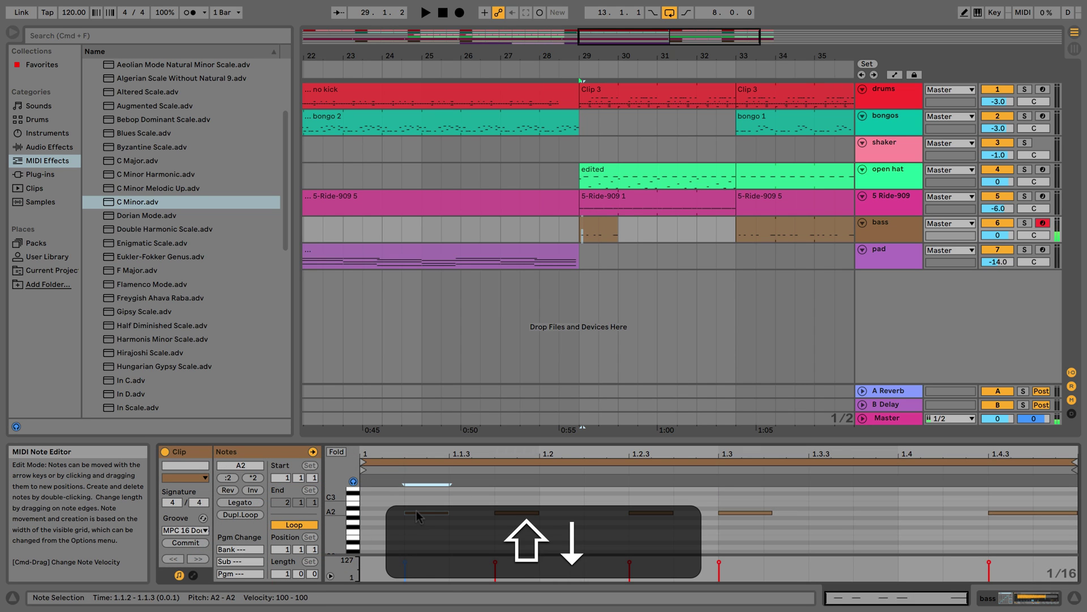
- In the bass device view, audition notes on the A, S, H, J and F keys
{"action": "key", "text": "shift+Tab"}
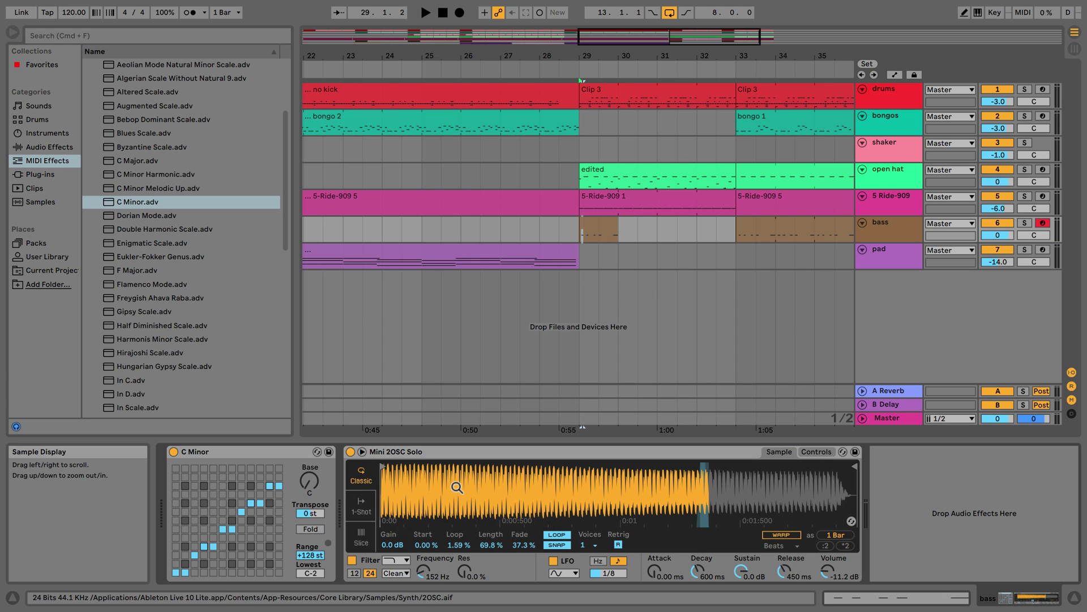
{"action": "key", "text": "a"}
{"action": "key", "text": "a"}
{"action": "key", "text": "s"}
{"action": "key", "text": "h"}
{"action": "key", "text": "j"}
{"action": "key", "text": "f"}
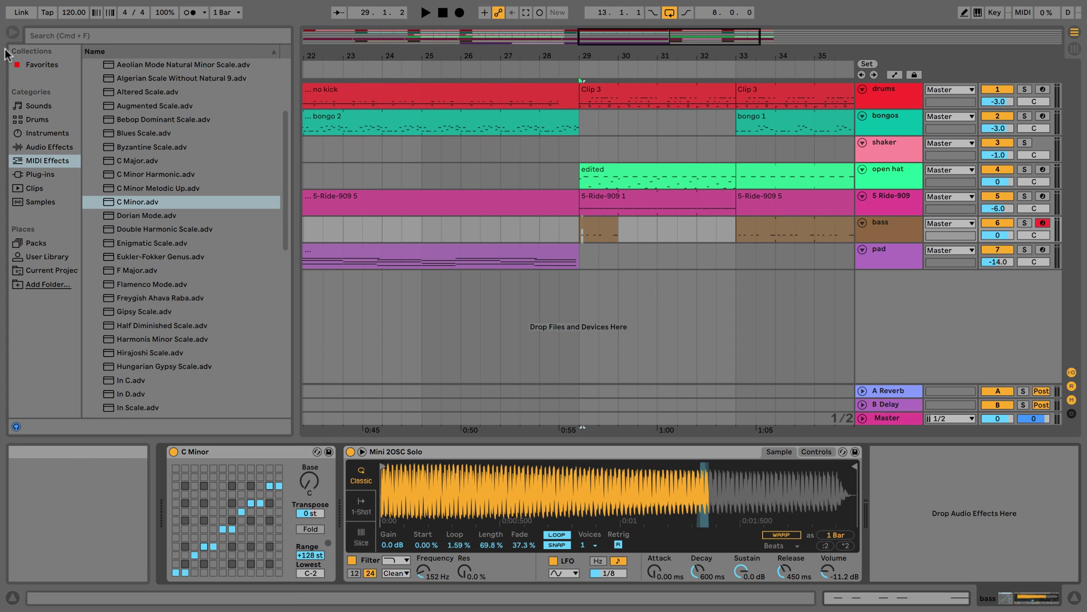
- Hide the browser and zoom out to see the whole arrangement, marking the pad at bar 21
{"action": "left_click", "coordinate": [13, 32]}
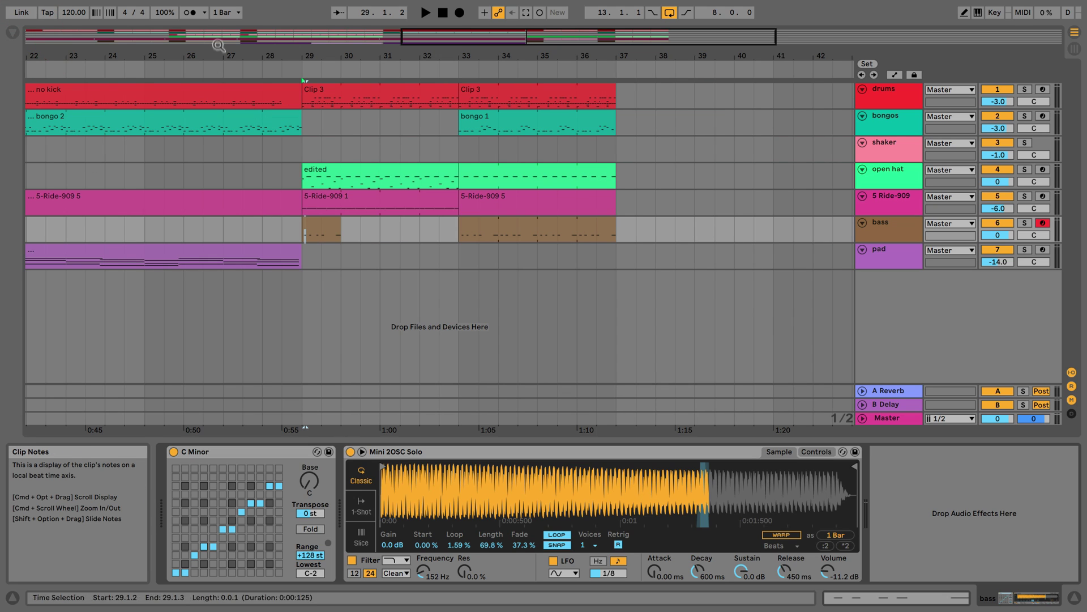
{"action": "left_click_drag", "start_coordinate": [210, 57], "coordinate": [210, 17]}
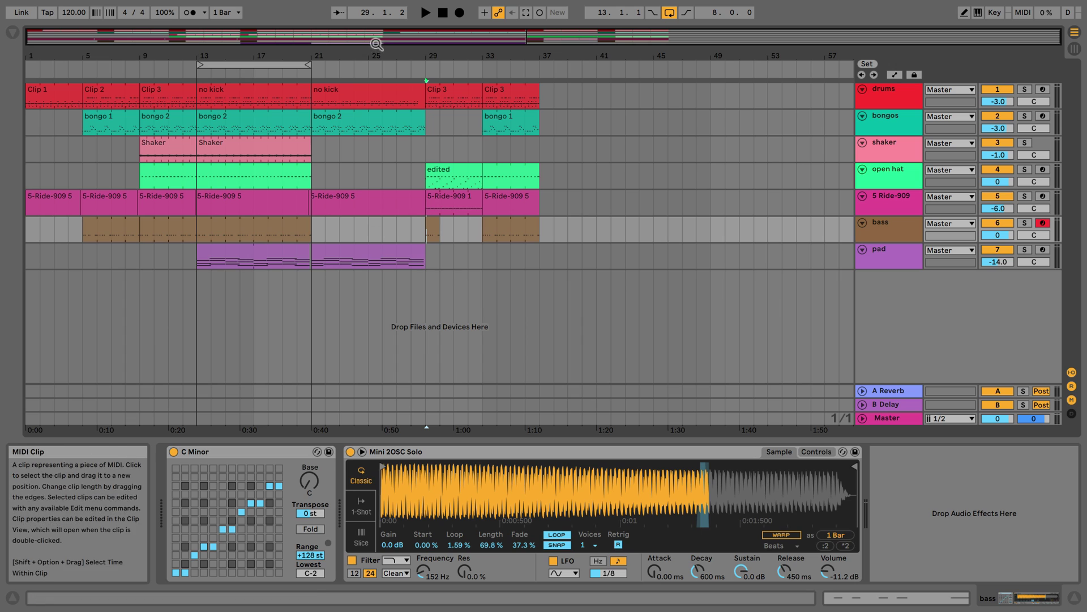
{"action": "left_click", "coordinate": [349, 262]}
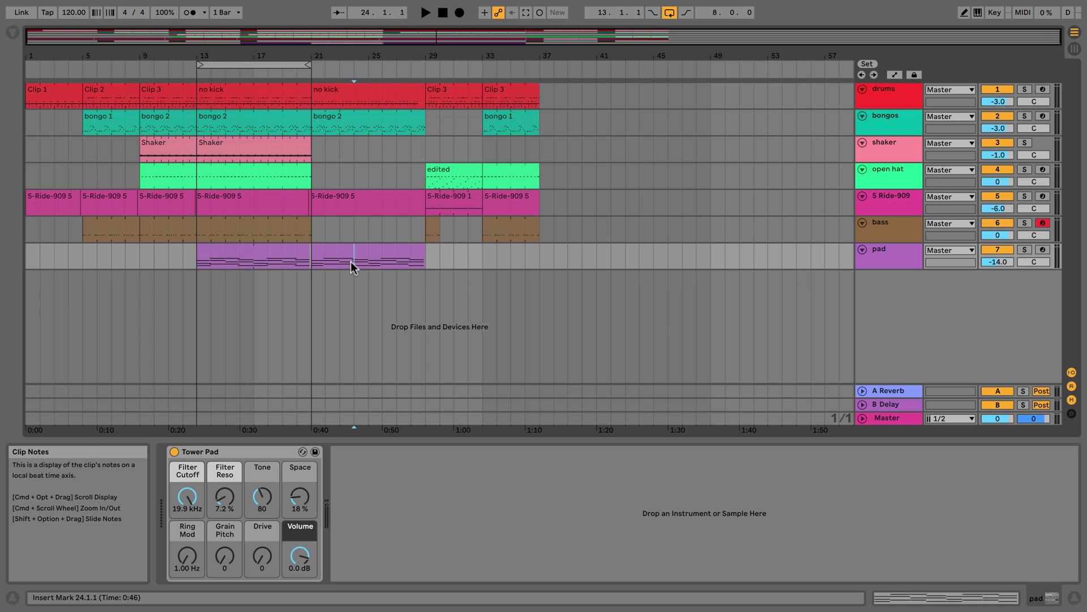
{"action": "left_click", "coordinate": [315, 260]}
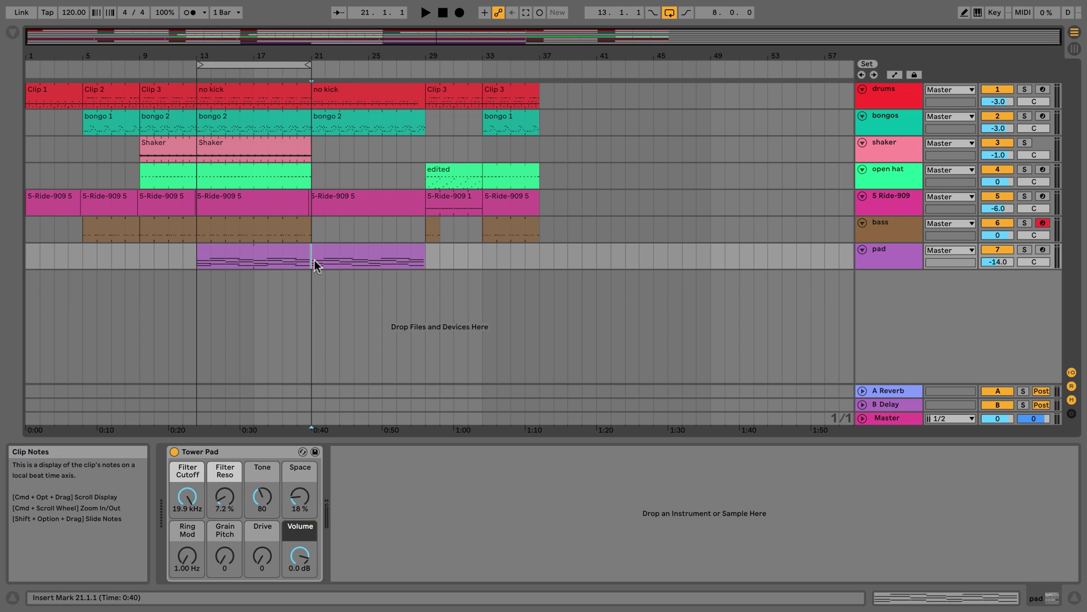
- Lengthen the bass clip at bar 29 to end at bar 33, then select the pad track
{"action": "left_click", "coordinate": [60, 101]}
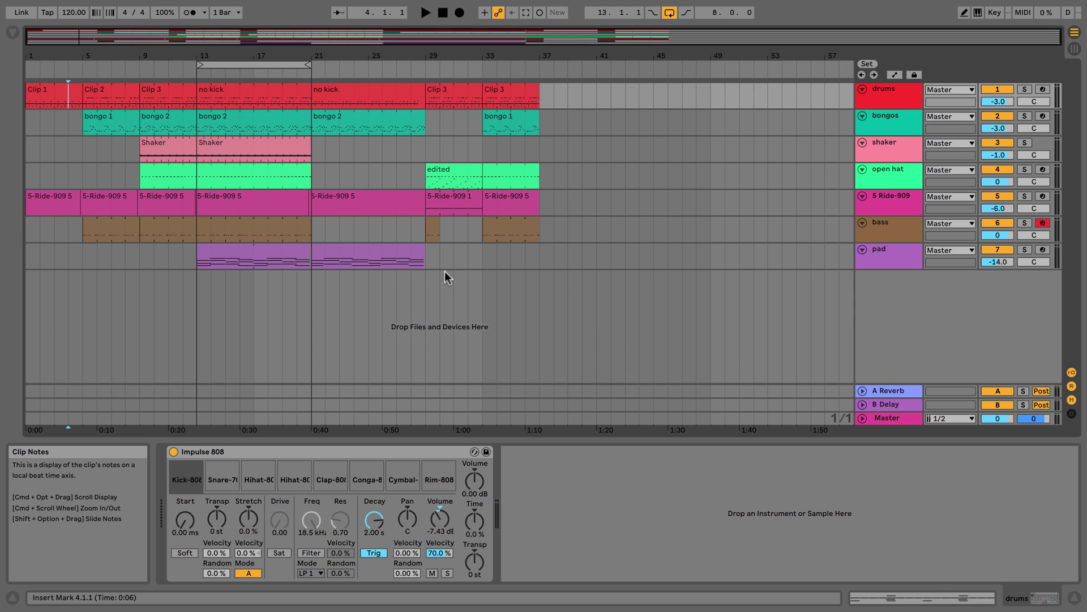
{"action": "left_click_drag", "start_coordinate": [437, 225], "coordinate": [482, 224]}
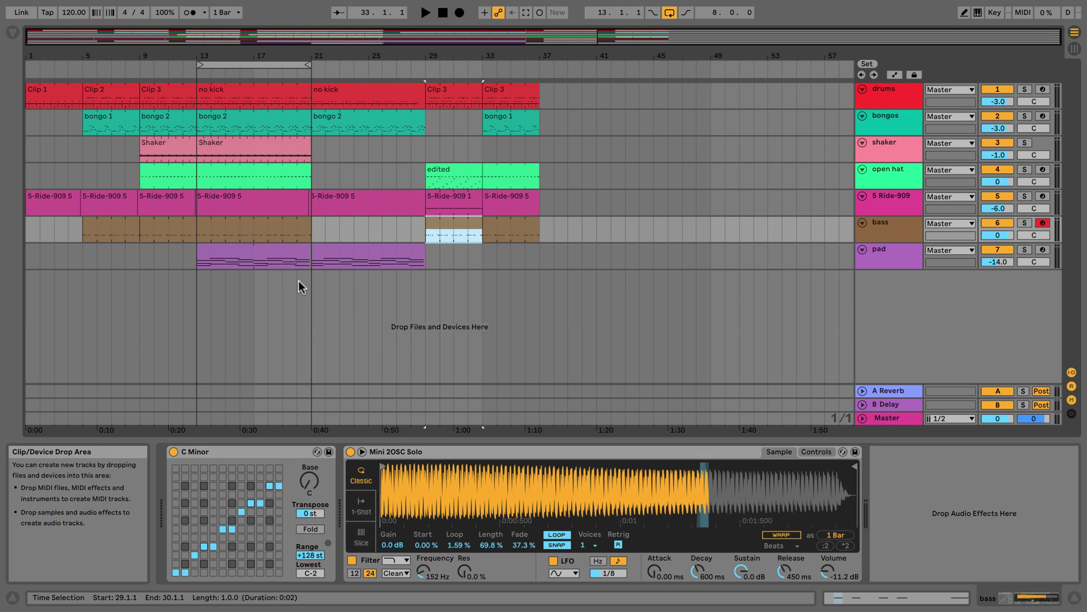
{"action": "left_click", "coordinate": [889, 251]}
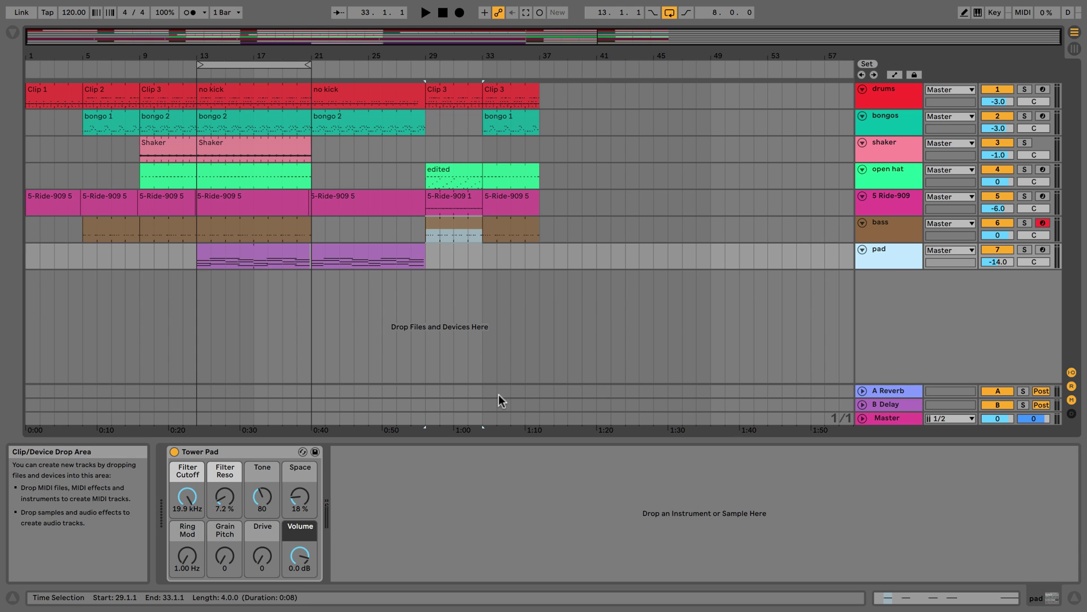
- Solo the pad, play from bar 21, and set Tower Pad Tone 90, Space 24 % and Drive 16
{"action": "left_click_drag", "start_coordinate": [314, 261], "coordinate": [354, 260]}
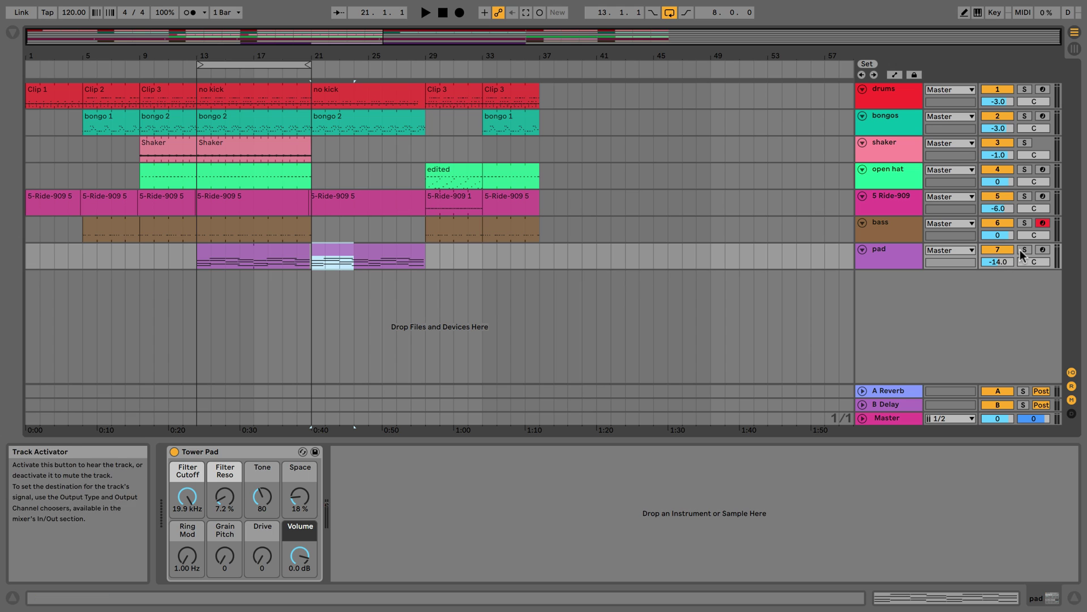
{"action": "left_click", "coordinate": [1024, 249]}
{"action": "key", "text": "space"}
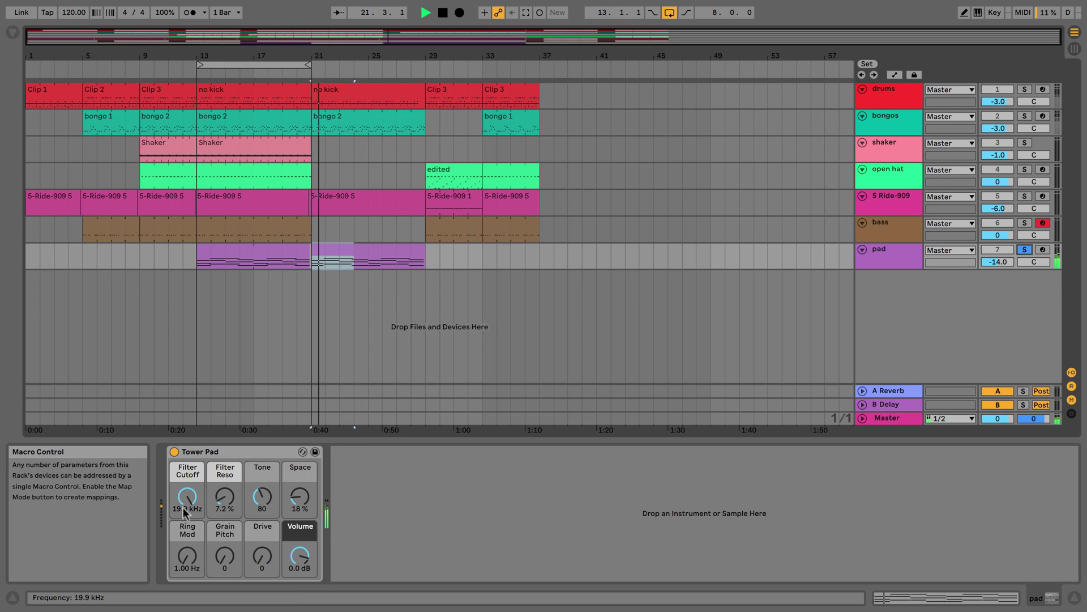
{"action": "left_click_drag", "start_coordinate": [187, 497], "coordinate": [187, 533]}
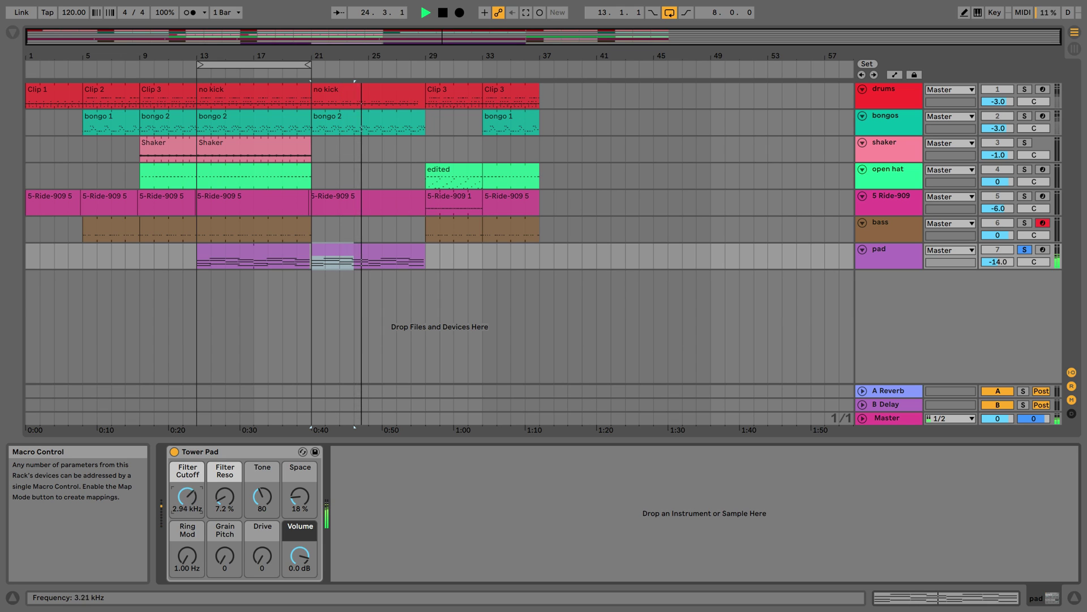
{"action": "left_click_drag", "start_coordinate": [265, 501], "coordinate": [300, 503]}
{"action": "mouse_move", "coordinate": [262, 556]}
{"action": "left_mouse_down"}
{"action": "mouse_move", "coordinate": [262, 538]}
{"action": "mouse_move", "coordinate": [263, 554]}
{"action": "left_mouse_up"}
{"action": "left_click_drag", "start_coordinate": [188, 497], "coordinate": [187, 508]}
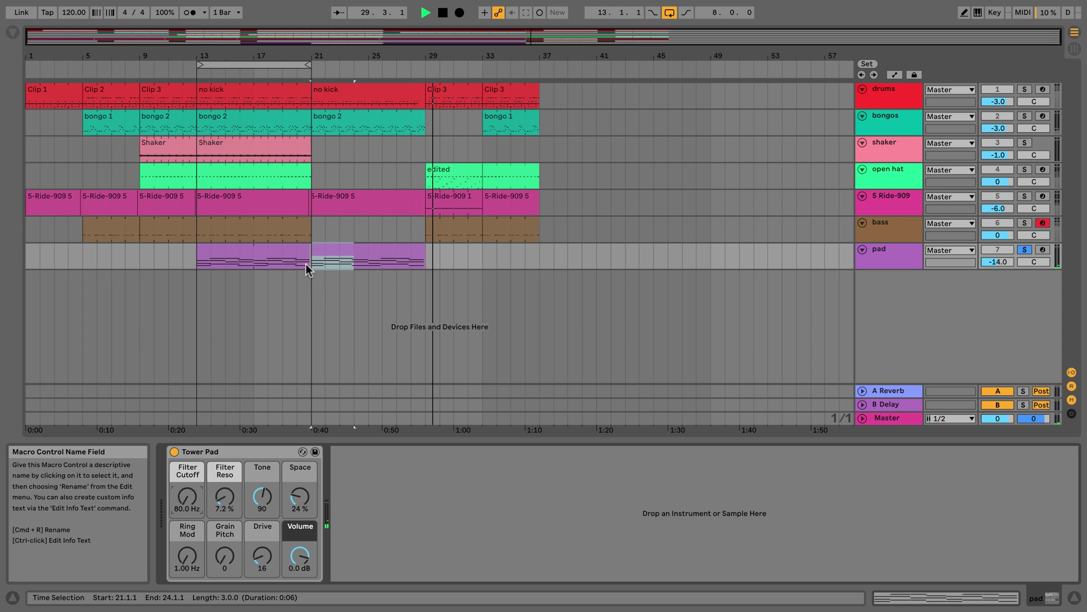
- Fine-tune the pad's Filter Cutoff to 350 Hz while restarting playback from bar 21
{"action": "key", "text": "space"}
{"action": "left_click_drag", "start_coordinate": [187, 497], "coordinate": [188, 492]}
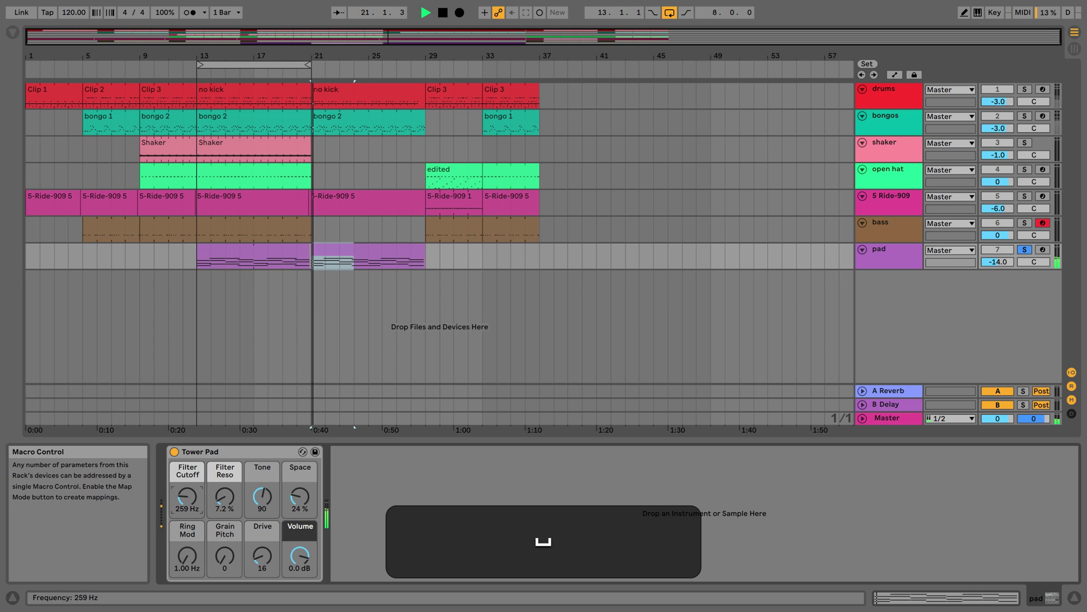
{"action": "key", "text": "space"}
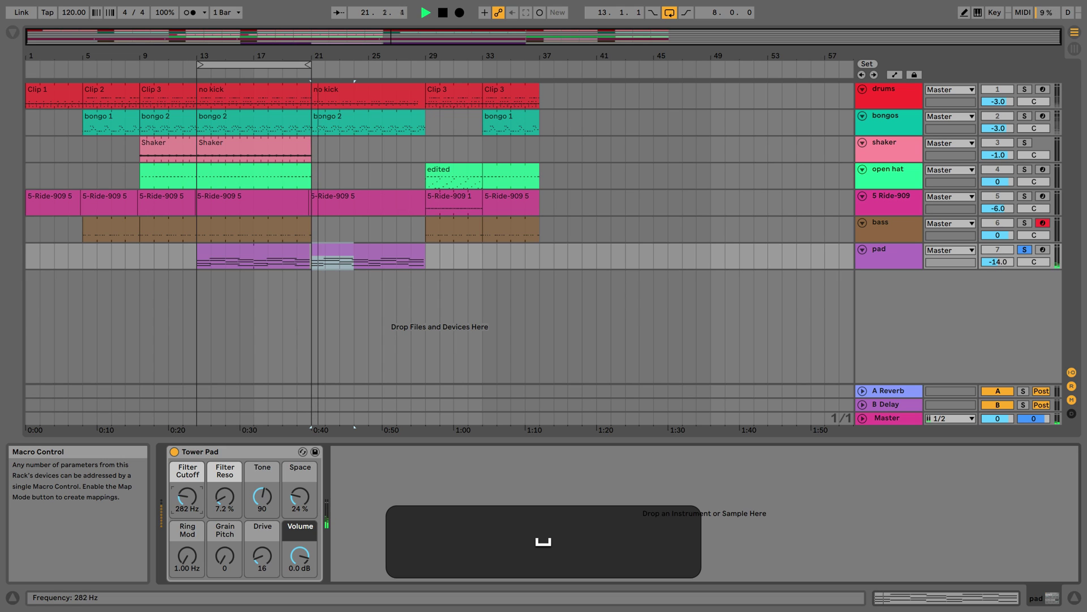
{"action": "key", "text": "space"}
{"action": "left_click_drag", "start_coordinate": [188, 497], "coordinate": [187, 495]}
{"action": "key", "text": "space"}
- Show the pad's Filter Cutoff automation lane in the arrangement
{"action": "right_click", "coordinate": [186, 501]}
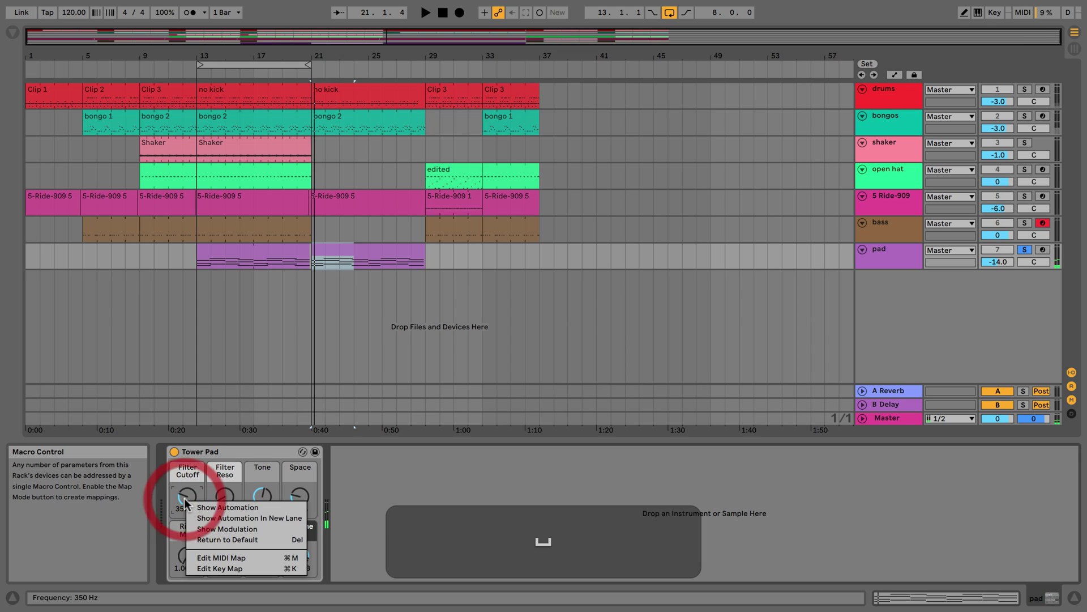
{"action": "left_click", "coordinate": [221, 518]}
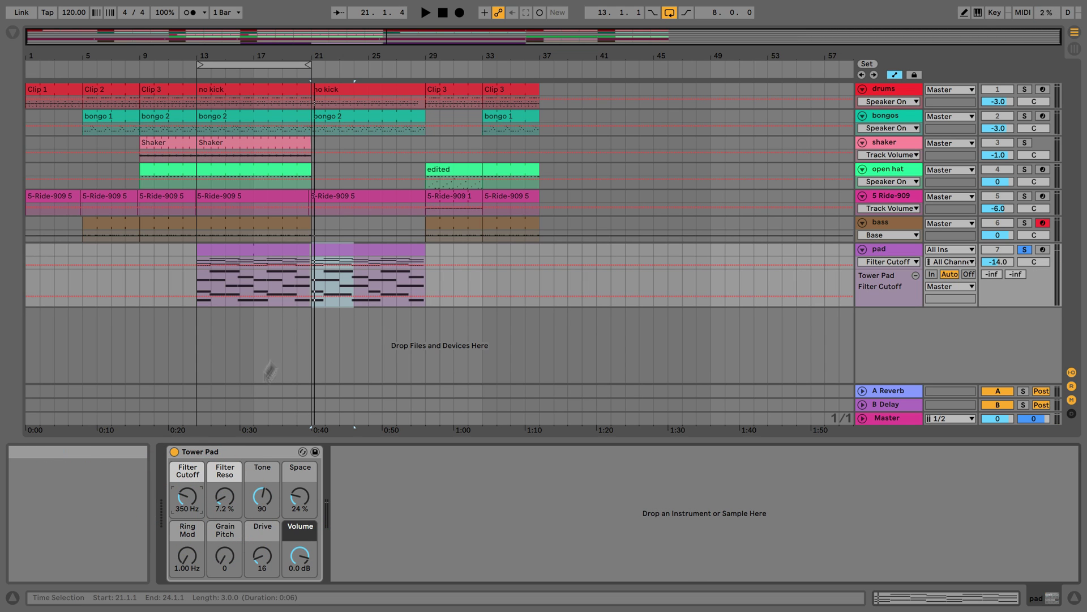
{"action": "key", "text": "a"}
{"action": "key", "text": "a"}
{"action": "key", "text": "a"}
{"action": "key", "text": "a"}
{"action": "key", "text": "a"}
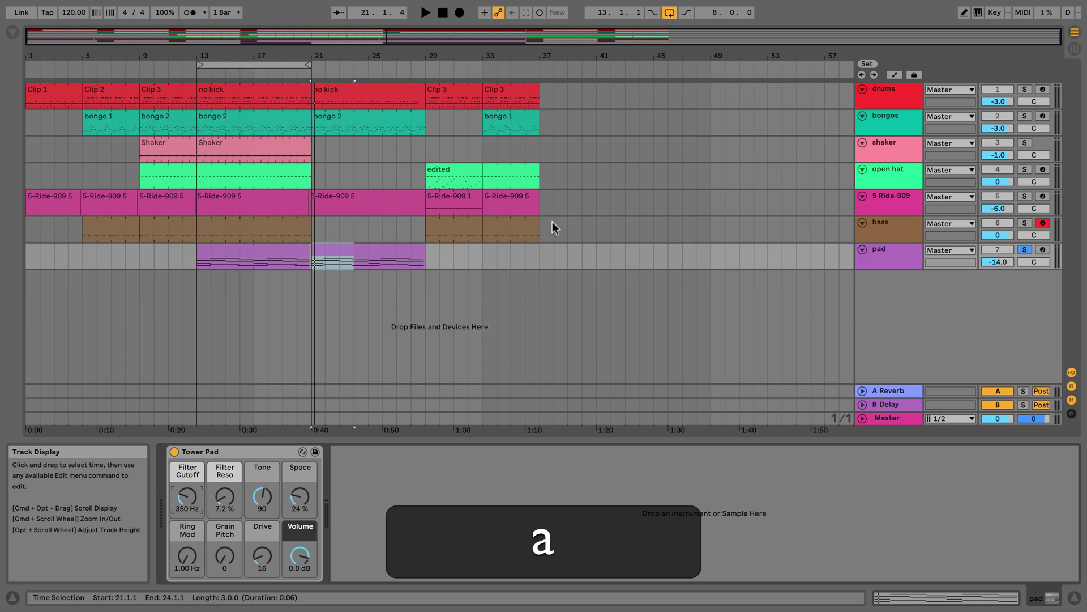
{"action": "key", "text": "a"}
{"action": "key", "text": "a"}
{"action": "key", "text": "a"}
{"action": "key", "text": "a"}
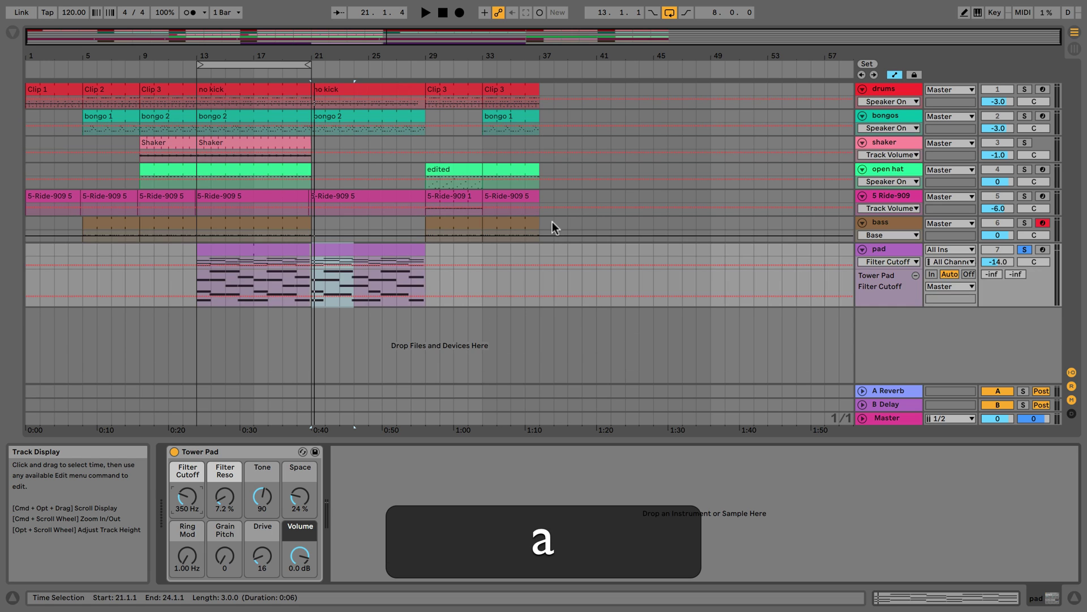
{"action": "left_click", "coordinate": [894, 75]}
{"action": "left_click", "coordinate": [895, 75]}
{"action": "left_click", "coordinate": [895, 75]}
{"action": "left_click", "coordinate": [895, 75]}
{"action": "left_click", "coordinate": [895, 75]}
{"action": "left_click", "coordinate": [895, 75]}
{"action": "left_click", "coordinate": [895, 75]}
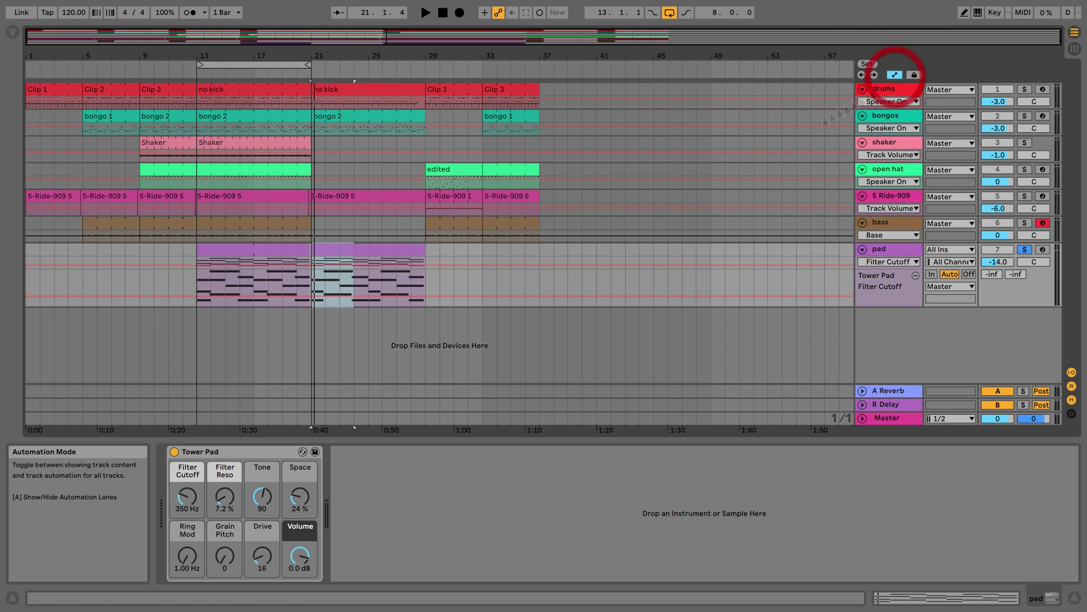
- Draw a curved rising cutoff ramp over bars 13–29, dropping to 616 Hz after, and audition it
{"action": "left_click", "coordinate": [195, 294]}
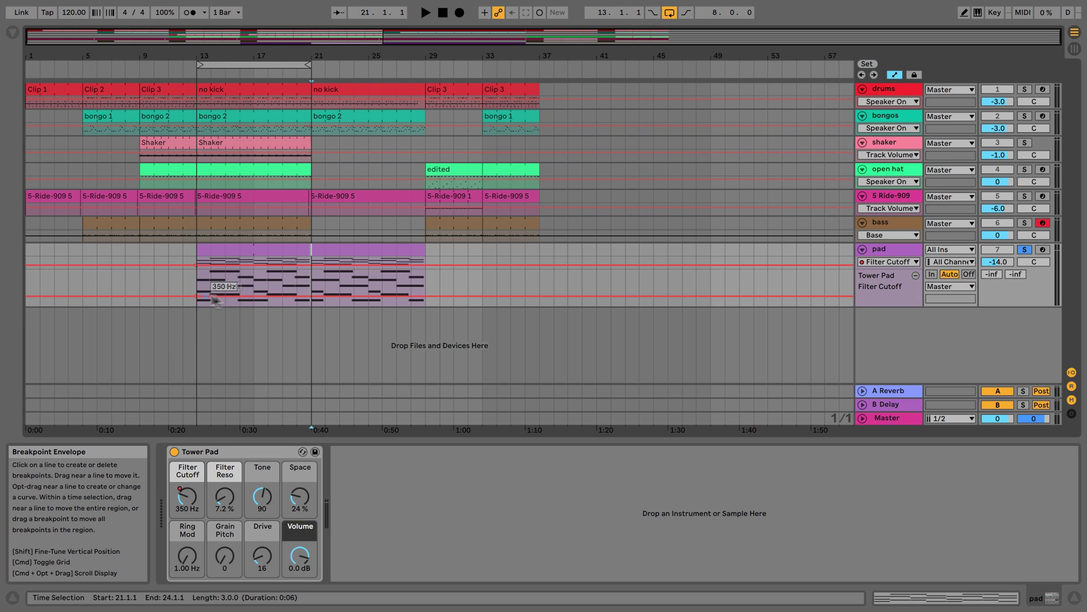
{"action": "left_click_drag", "start_coordinate": [426, 296], "coordinate": [425, 271]}
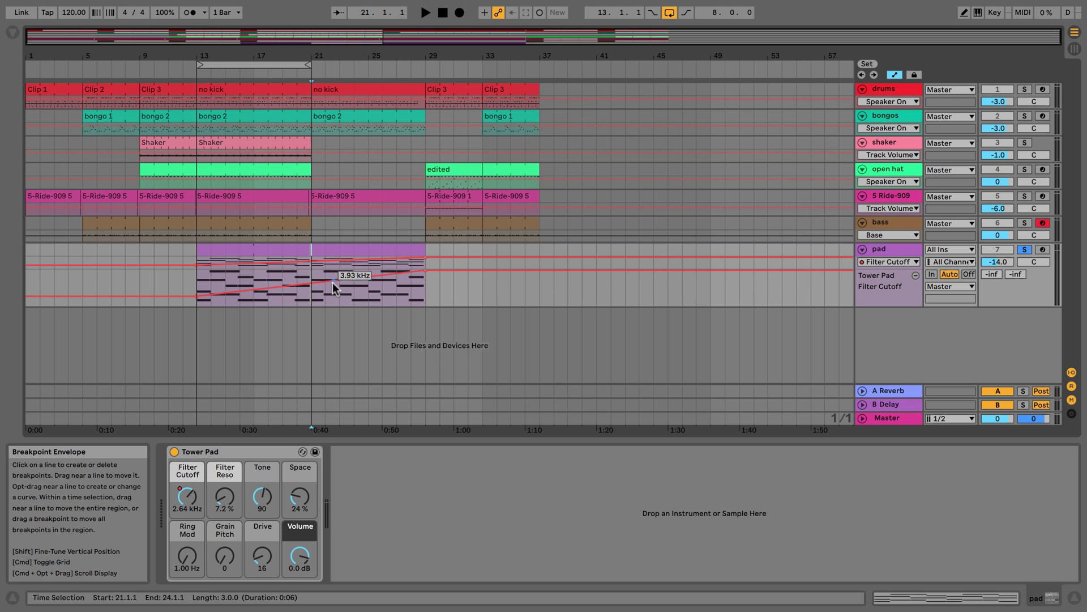
{"action": "key", "text": "alt"}
{"action": "left_click_drag", "start_coordinate": [331, 283], "coordinate": [332, 292]}
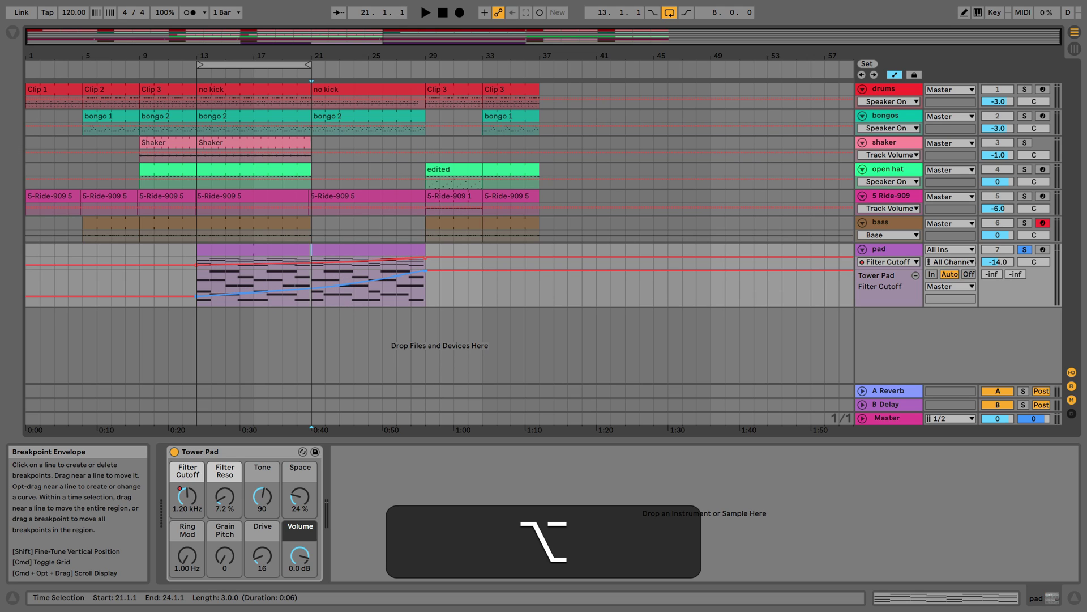
{"action": "left_click", "coordinate": [196, 282]}
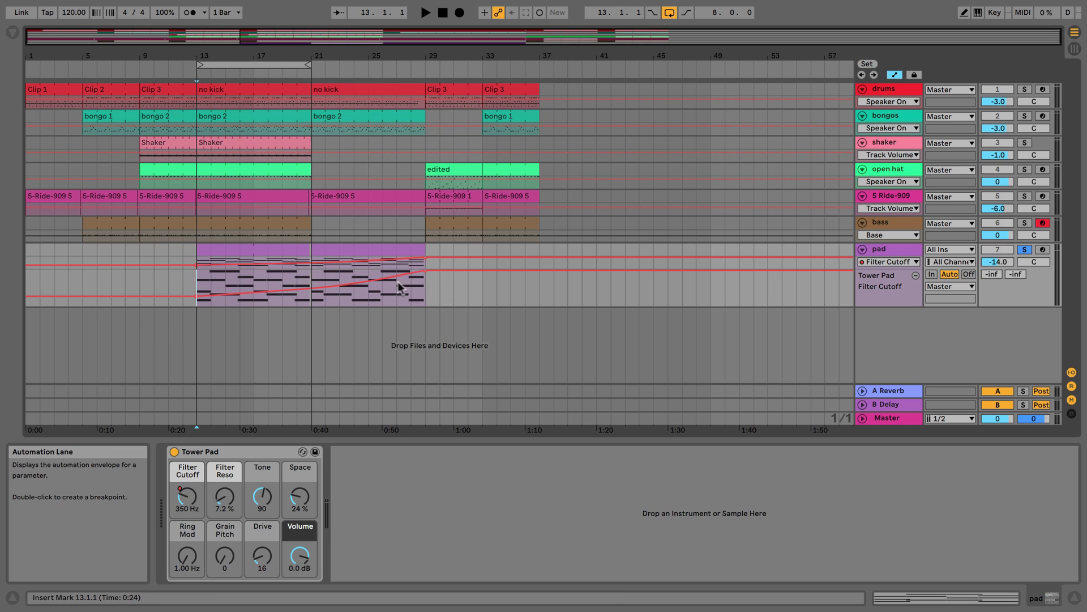
{"action": "left_click_drag", "start_coordinate": [437, 268], "coordinate": [436, 292]}
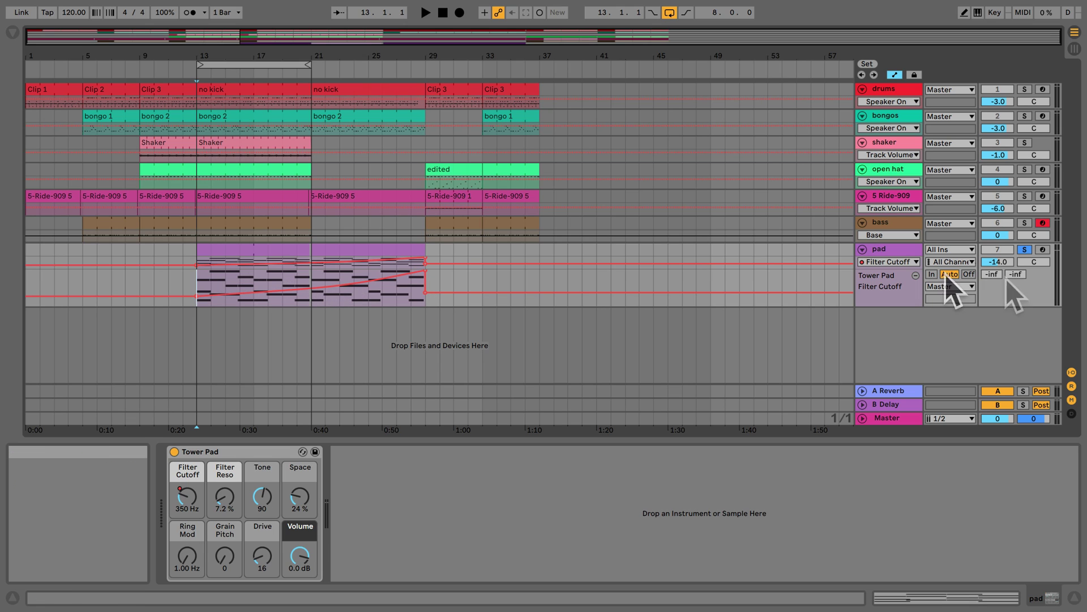
{"action": "key", "text": "space"}
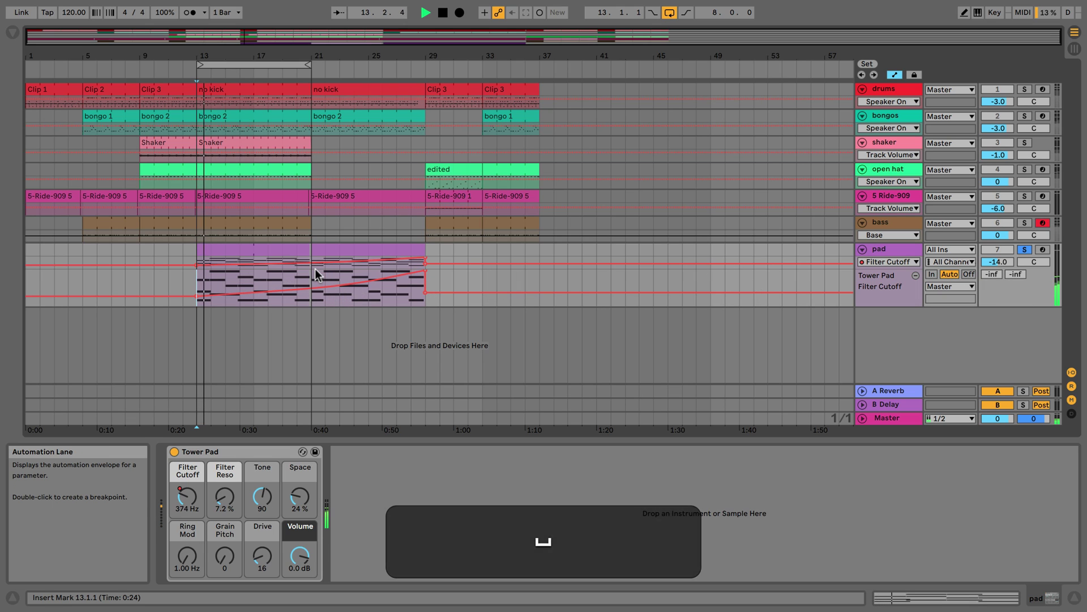
{"action": "left_click", "coordinate": [1025, 250]}
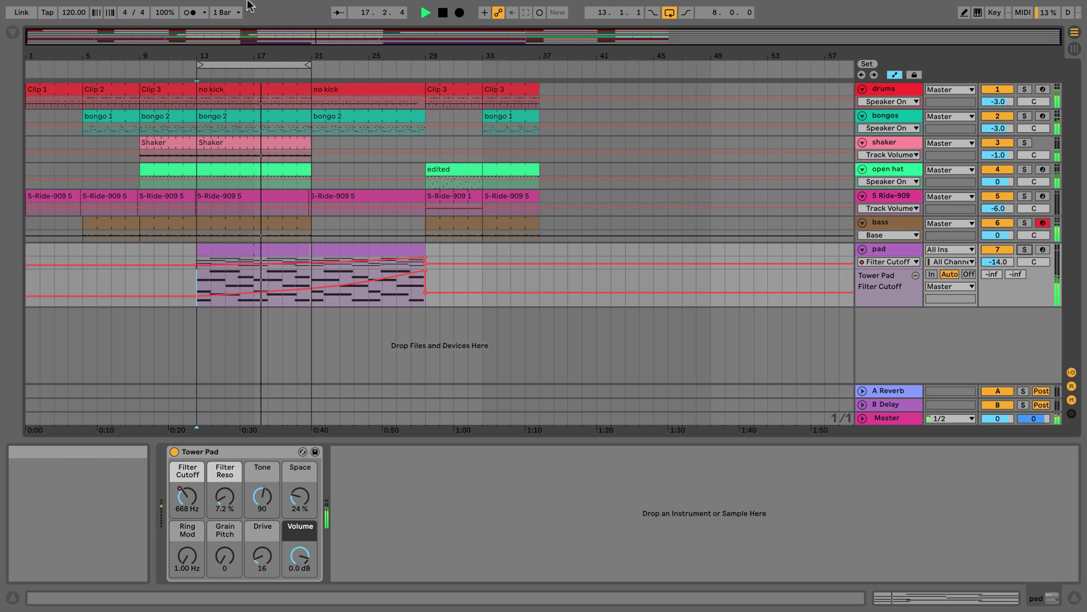
- Drag the loop end from bar 21 out to bar 37
{"action": "left_click_drag", "start_coordinate": [310, 66], "coordinate": [540, 72]}
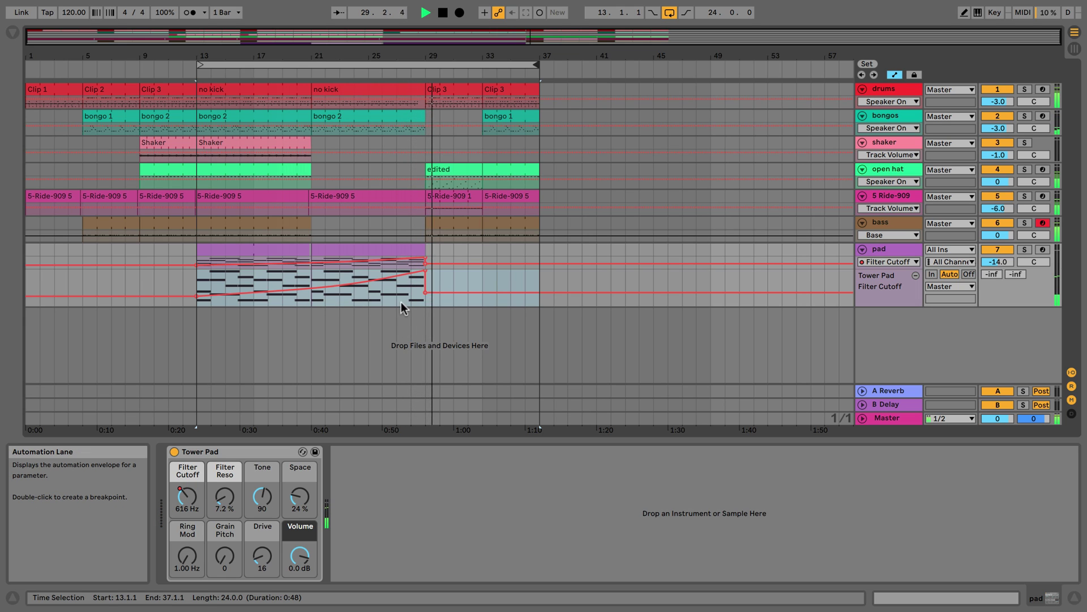
- Stop playback, select the open hat and pad clips, and mark bar 25
{"action": "left_click", "coordinate": [440, 170]}
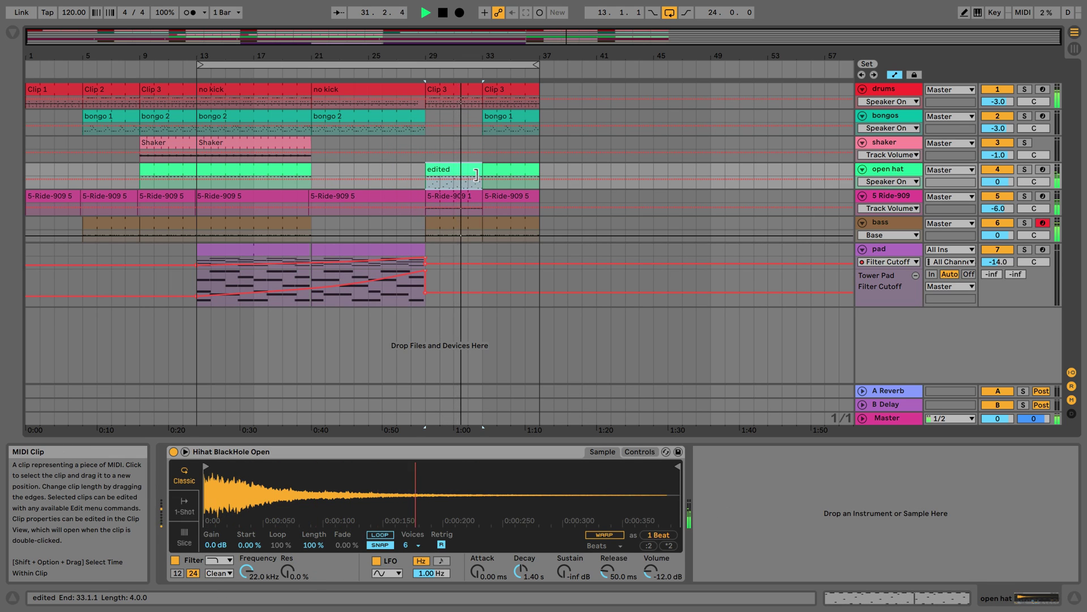
{"action": "key", "text": "alt"}
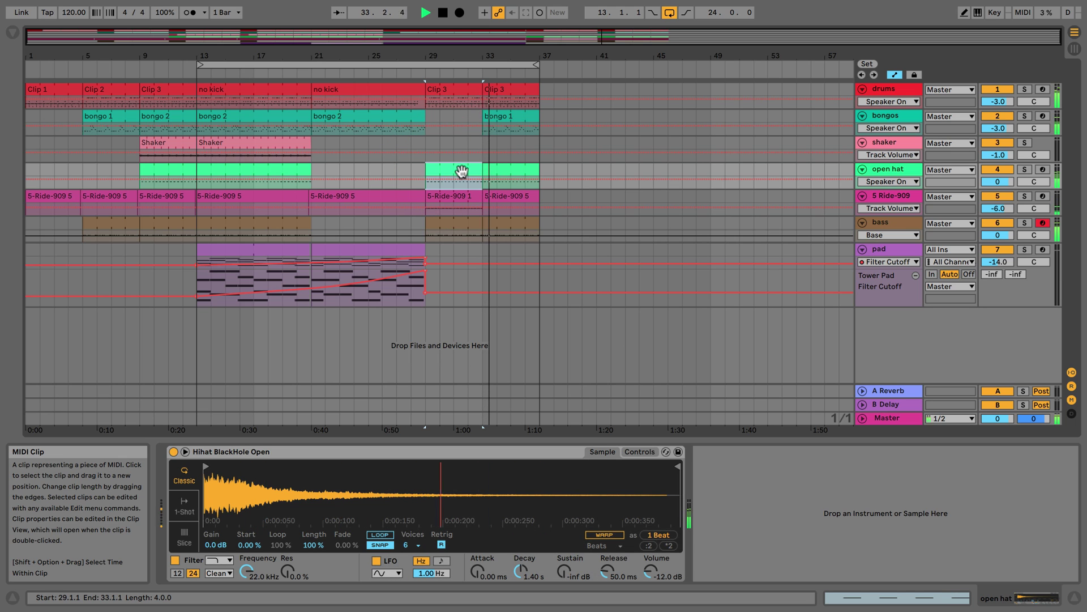
{"action": "key", "text": "space"}
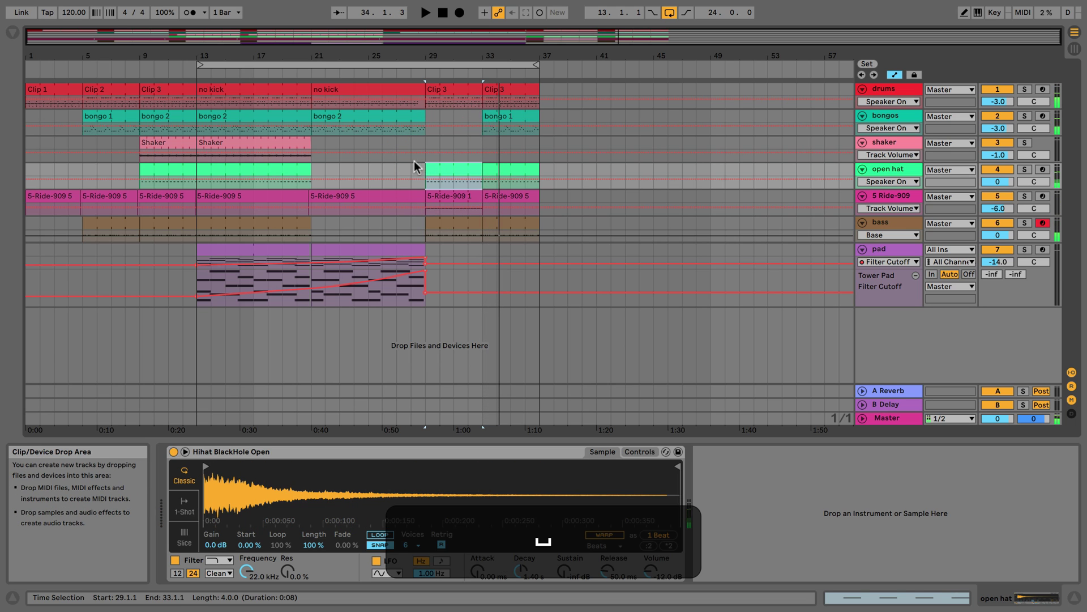
{"action": "left_click", "coordinate": [373, 181]}
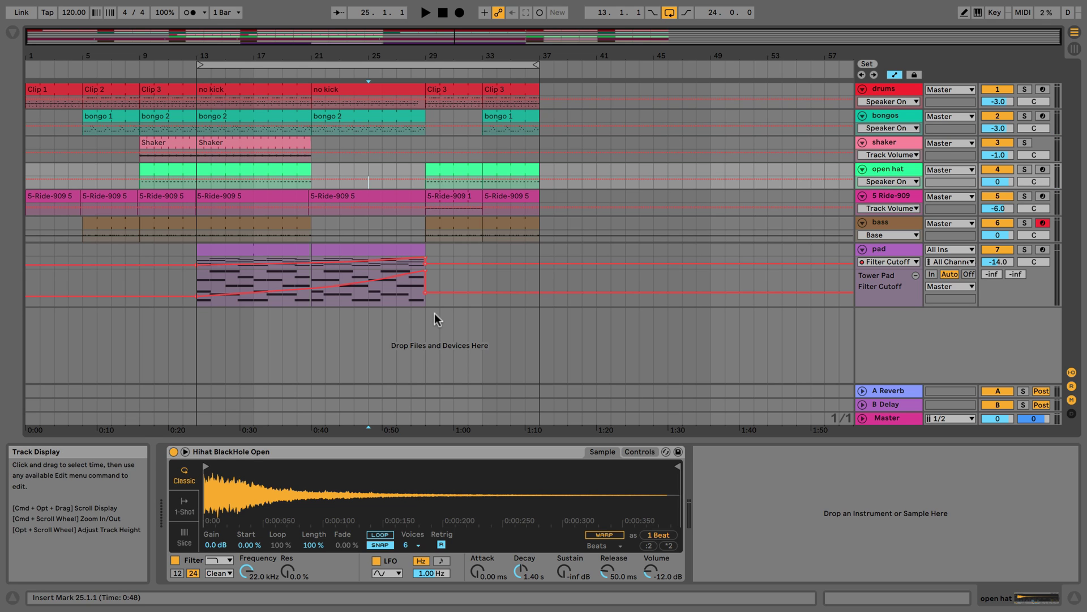
{"action": "left_click", "coordinate": [369, 250]}
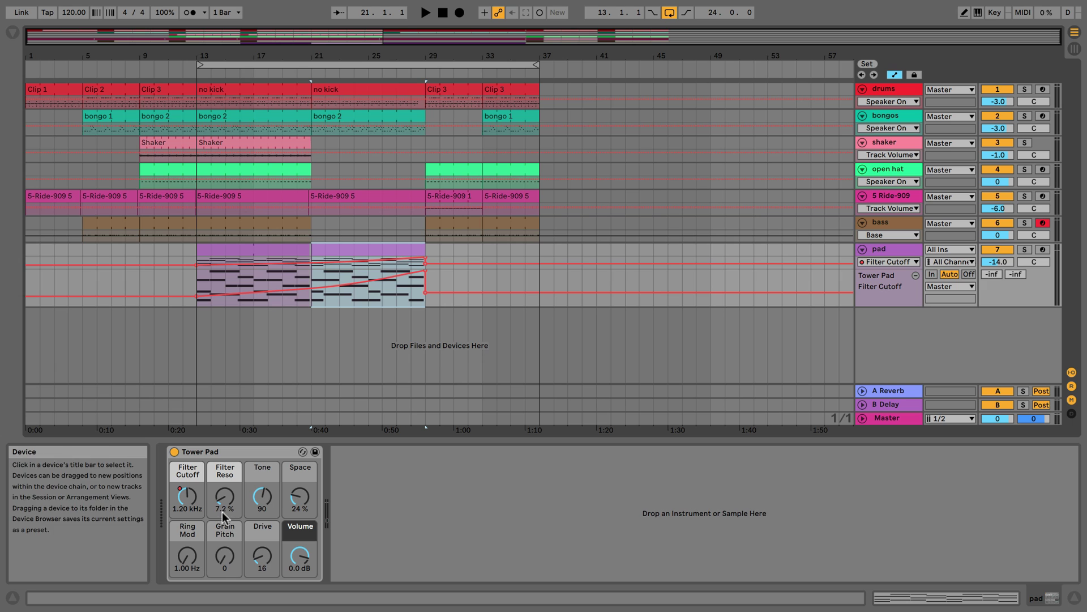
- Show Impulse 808 for the no kick clip at bar 21 and reopen the browser
{"action": "left_click", "coordinate": [200, 456]}
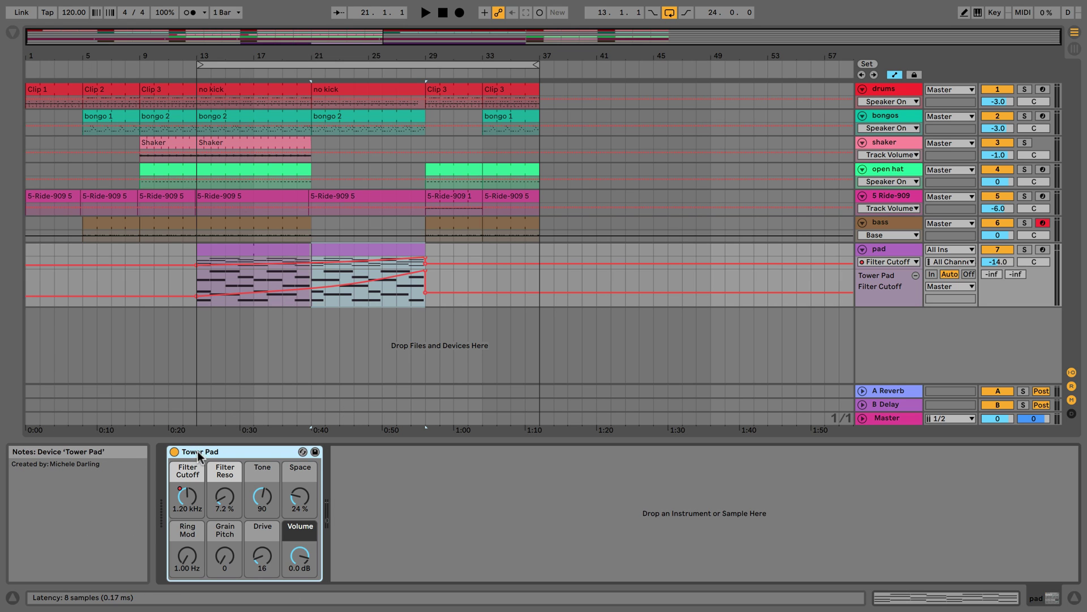
{"action": "left_click", "coordinate": [334, 210]}
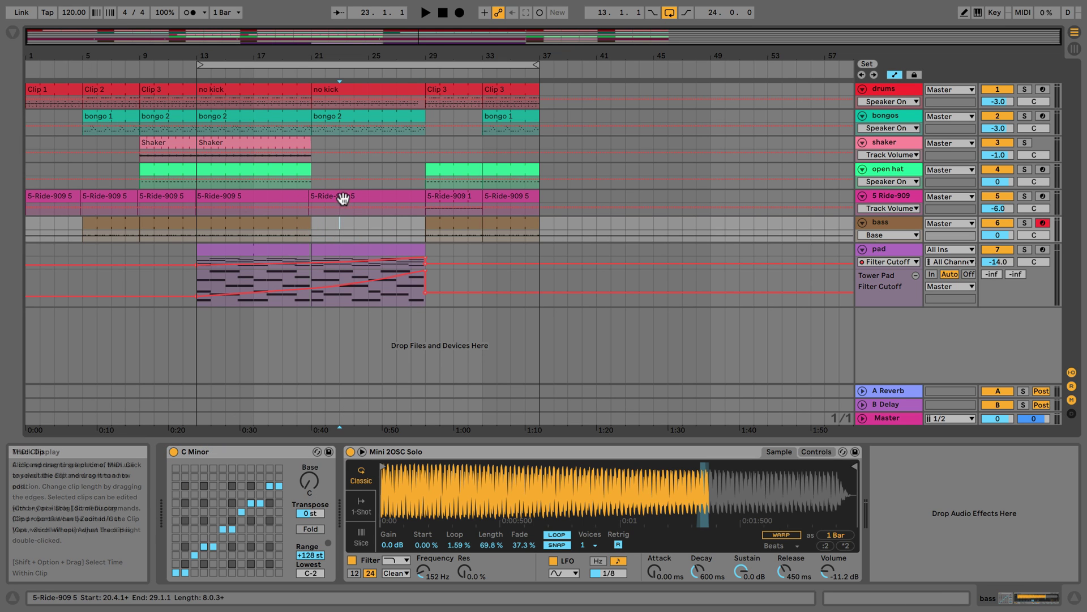
{"action": "left_click", "coordinate": [346, 89]}
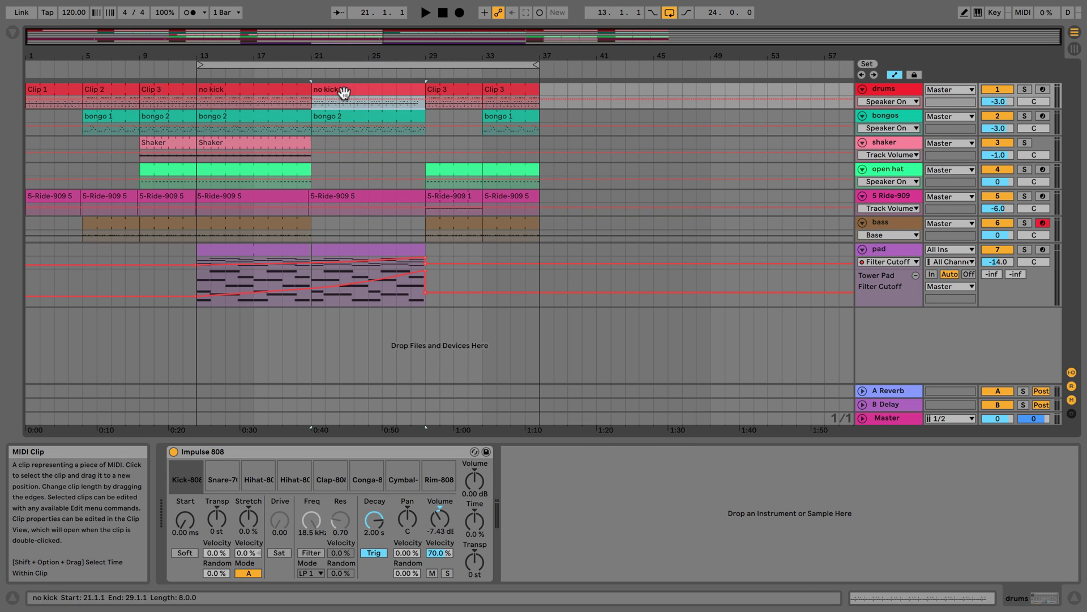
{"action": "left_click", "coordinate": [12, 31]}
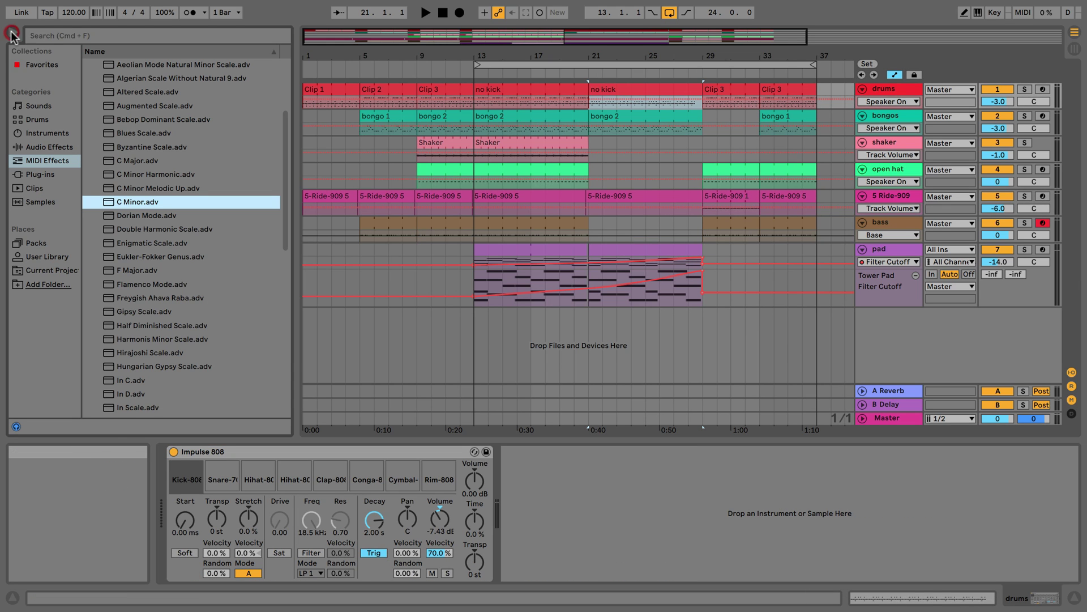
- Add Redux from Audio Effects onto the drums track and solo the drums
{"action": "left_click", "coordinate": [35, 148]}
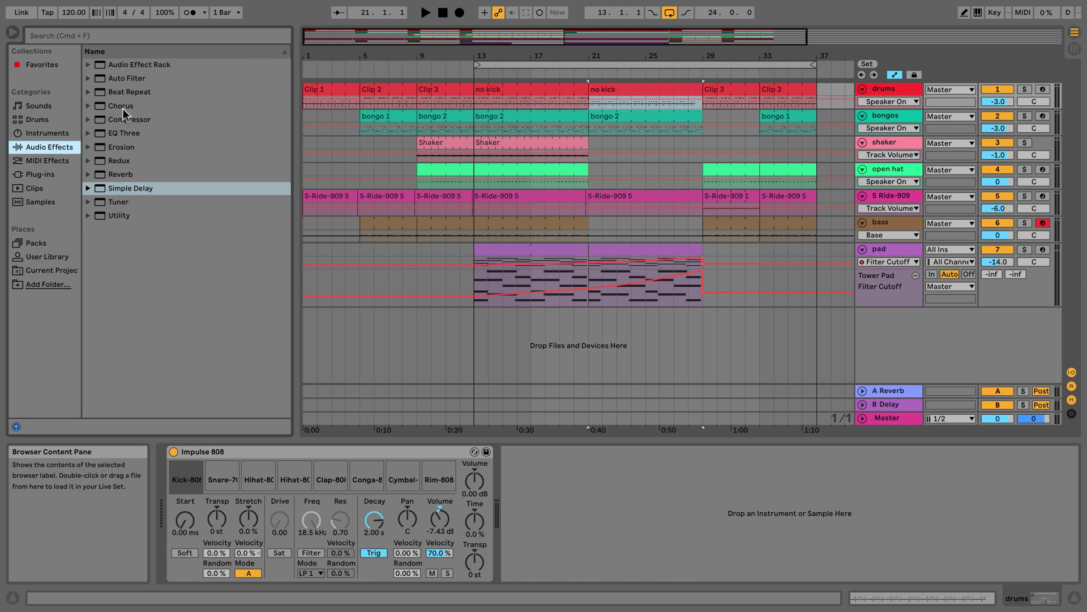
{"action": "left_click", "coordinate": [126, 187]}
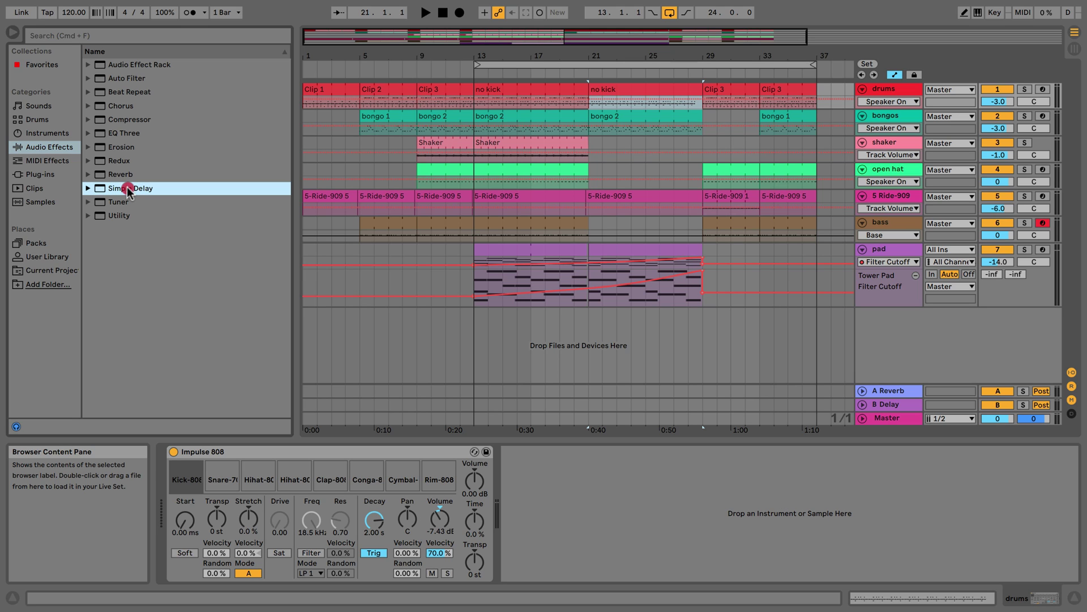
{"action": "left_click_drag", "start_coordinate": [118, 163], "coordinate": [383, 118]}
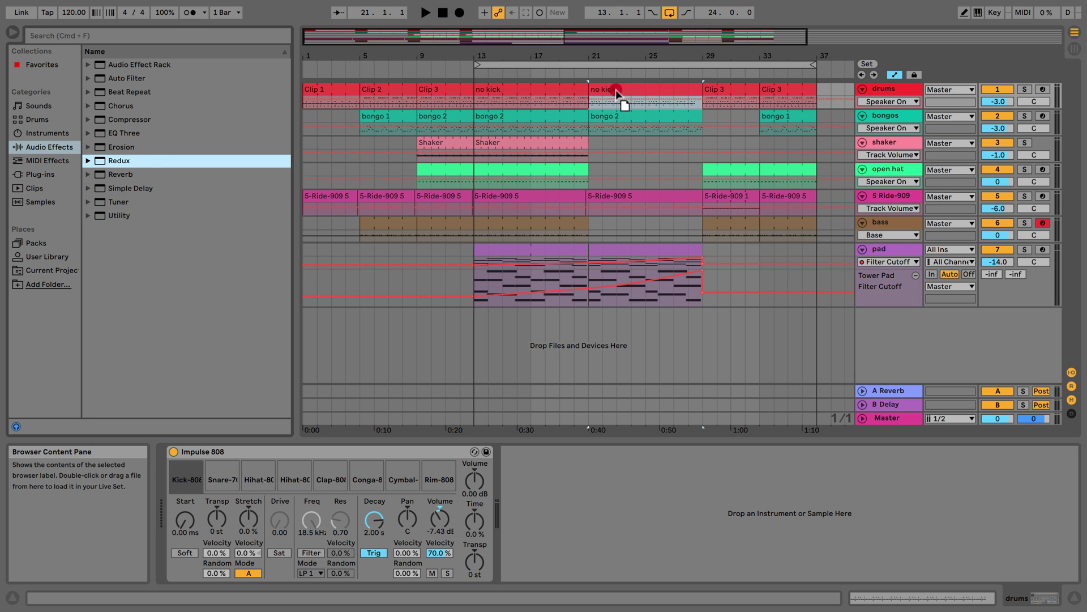
{"action": "left_click_drag", "start_coordinate": [616, 94], "coordinate": [614, 97]}
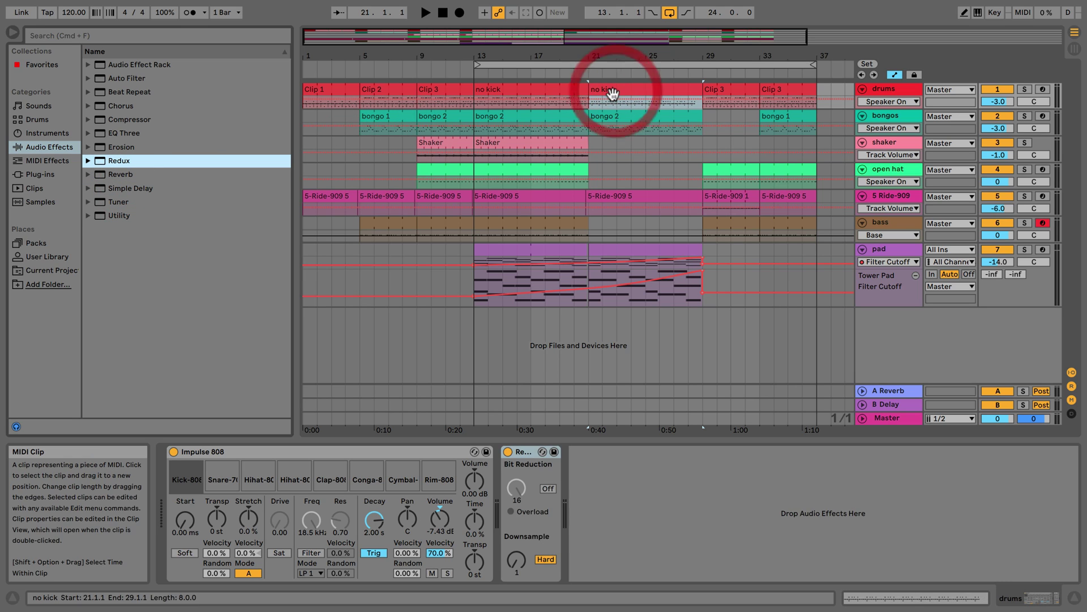
{"action": "left_click", "coordinate": [1025, 89]}
- Enable Redux bit reduction at bit depth 12 while playing bars 21–29
{"action": "left_click", "coordinate": [591, 106]}
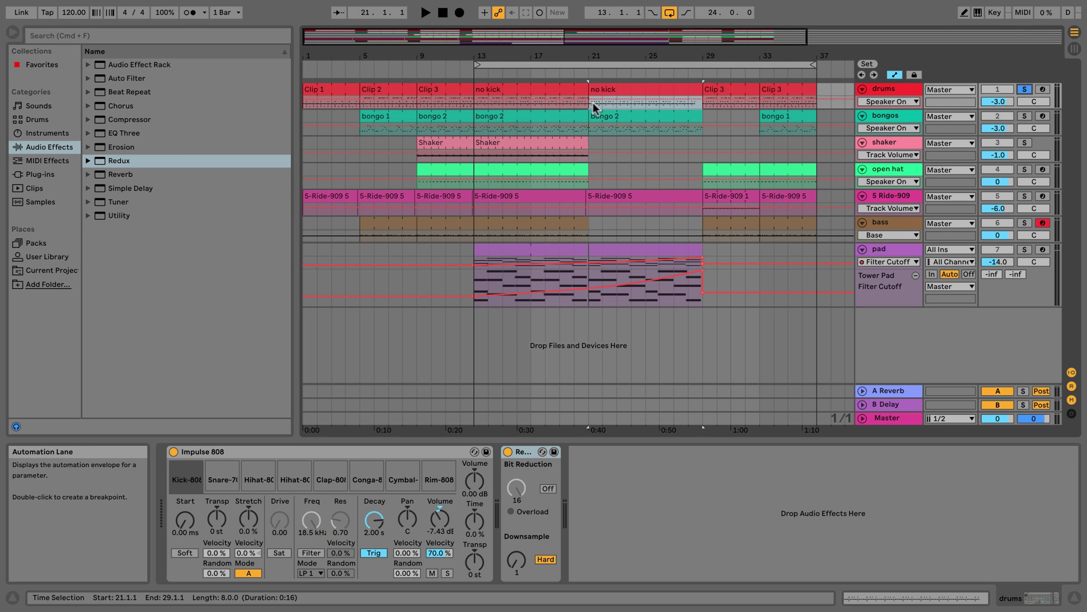
{"action": "key", "text": "space"}
{"action": "left_click", "coordinate": [548, 489]}
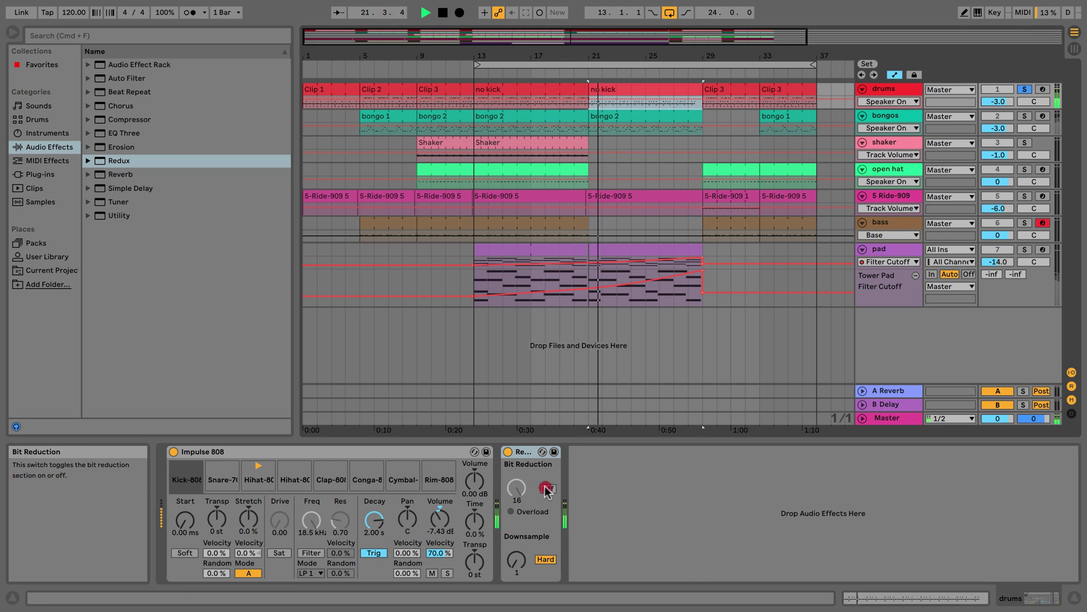
{"action": "left_click", "coordinate": [516, 487]}
{"action": "mouse_move", "coordinate": [516, 487]}
{"action": "left_mouse_down"}
{"action": "mouse_move", "coordinate": [516, 521]}
{"action": "mouse_move", "coordinate": [516, 499]}
{"action": "left_mouse_up"}
{"action": "left_click_drag", "start_coordinate": [516, 560], "coordinate": [516, 543]}
- Show Downsample automation on the drums and draw a ramp up to 106 over bars 21–29
{"action": "left_click", "coordinate": [520, 559]}
{"action": "key", "text": "space"}
{"action": "right_click", "coordinate": [517, 561]}
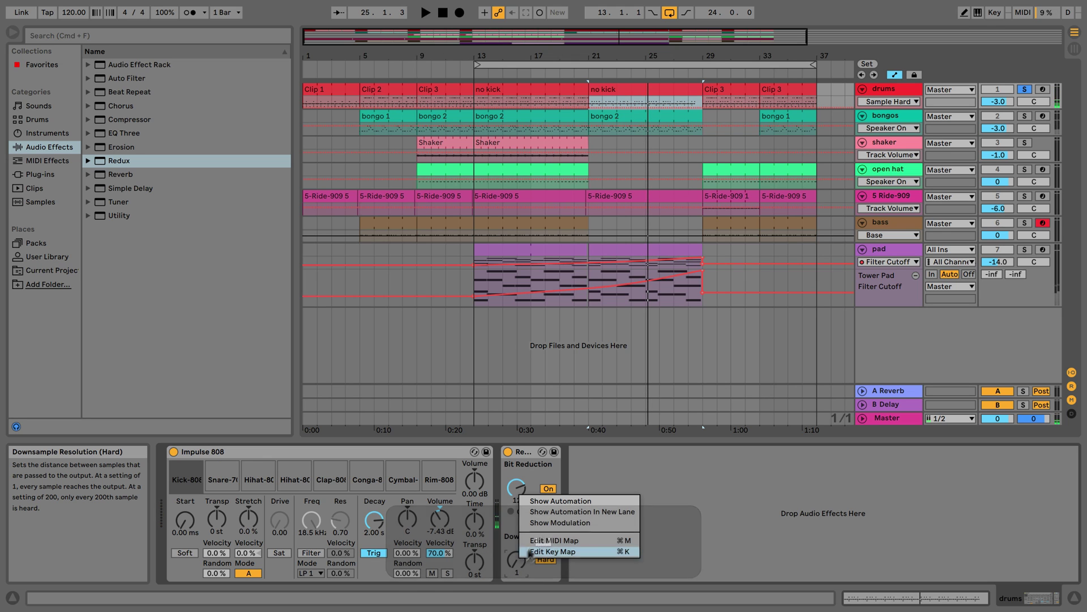
{"action": "left_click", "coordinate": [556, 512]}
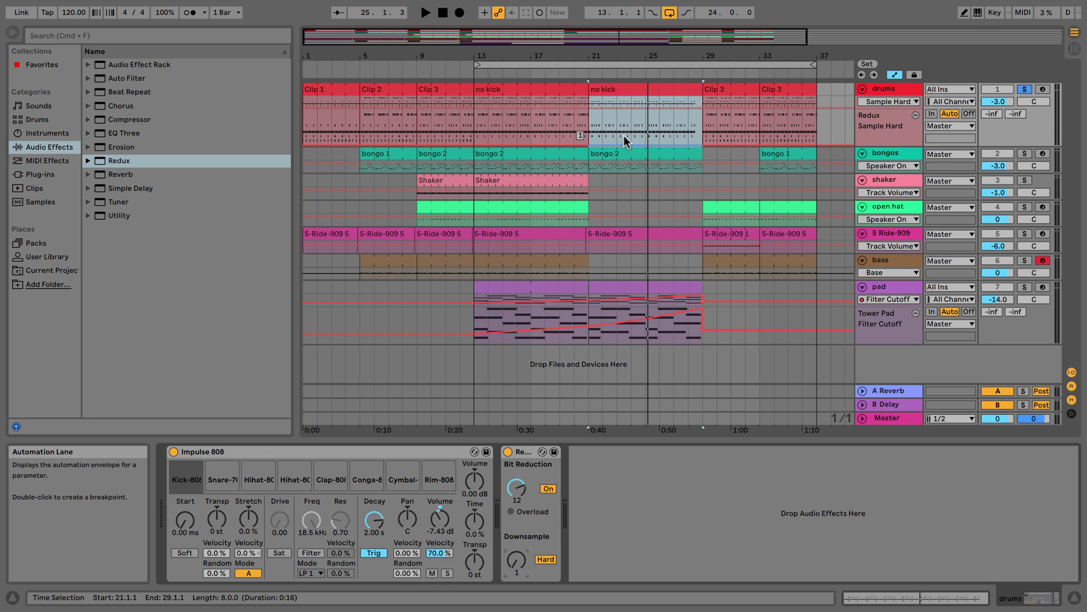
{"action": "left_click_drag", "start_coordinate": [592, 138], "coordinate": [673, 166]}
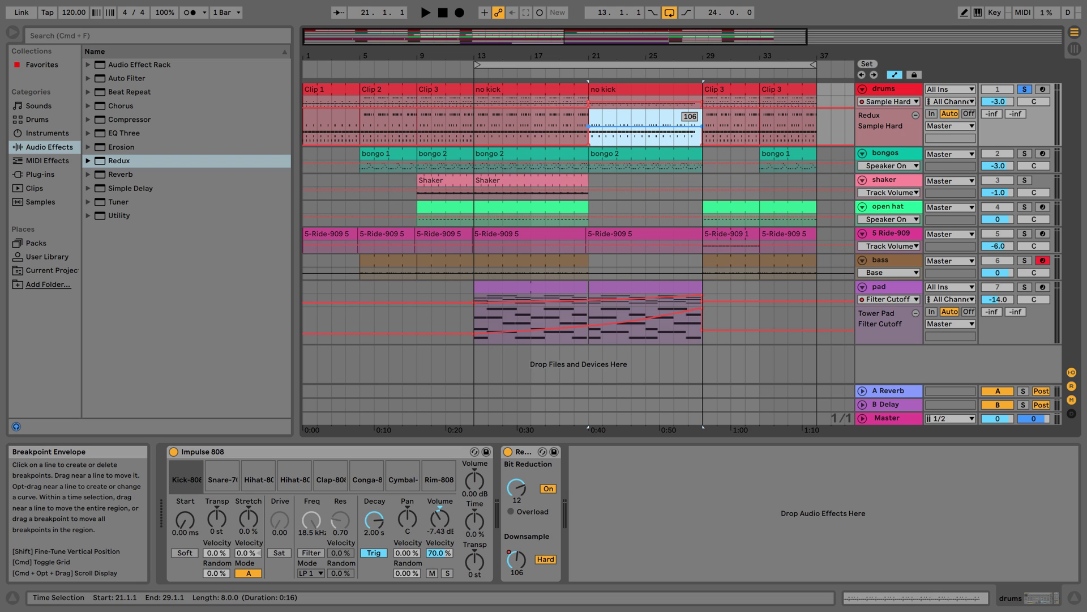
{"action": "left_click_drag", "start_coordinate": [589, 127], "coordinate": [590, 143]}
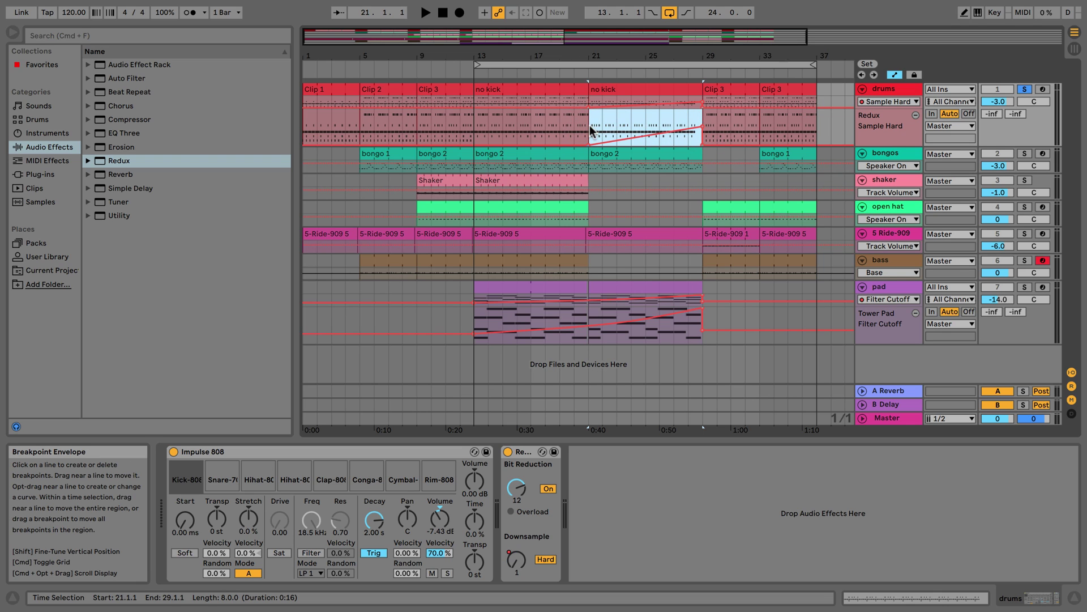
- Bend the Downsample ramp into a curve and unsolo the drums
{"action": "left_click", "coordinate": [596, 131]}
{"action": "key", "text": "space"}
{"action": "left_click", "coordinate": [1024, 89]}
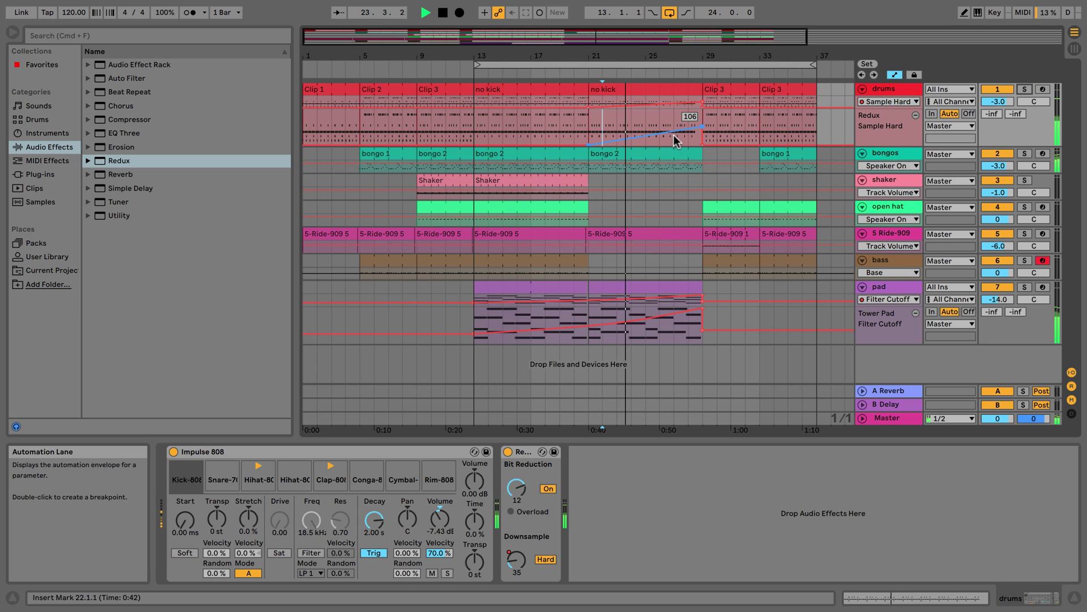
{"action": "left_click_drag", "start_coordinate": [674, 140], "coordinate": [664, 128]}
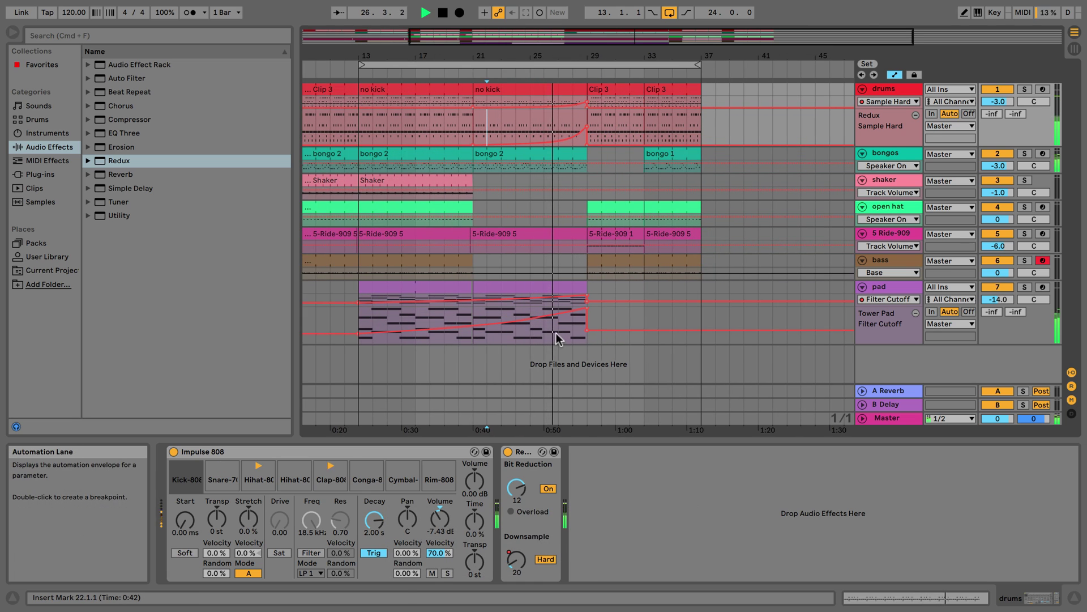
- Hide the automation lanes and browser, and move the loop start from bar 13 to bar 1
{"action": "left_click", "coordinate": [895, 74]}
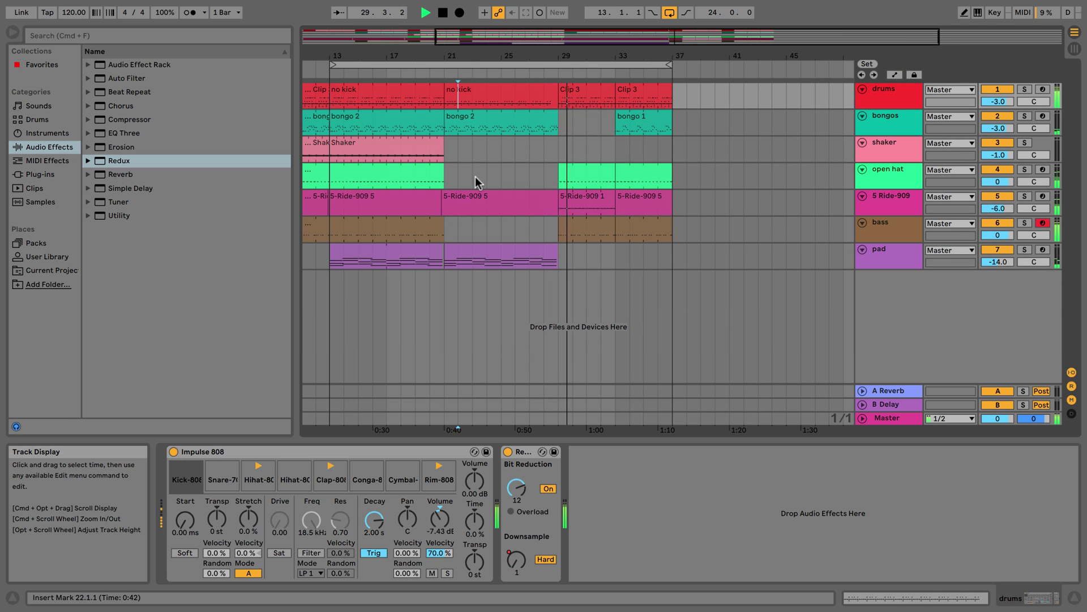
{"action": "key", "text": "space"}
{"action": "scroll", "coordinate": [475, 176], "scroll_direction": "left", "scroll_amount": 1}
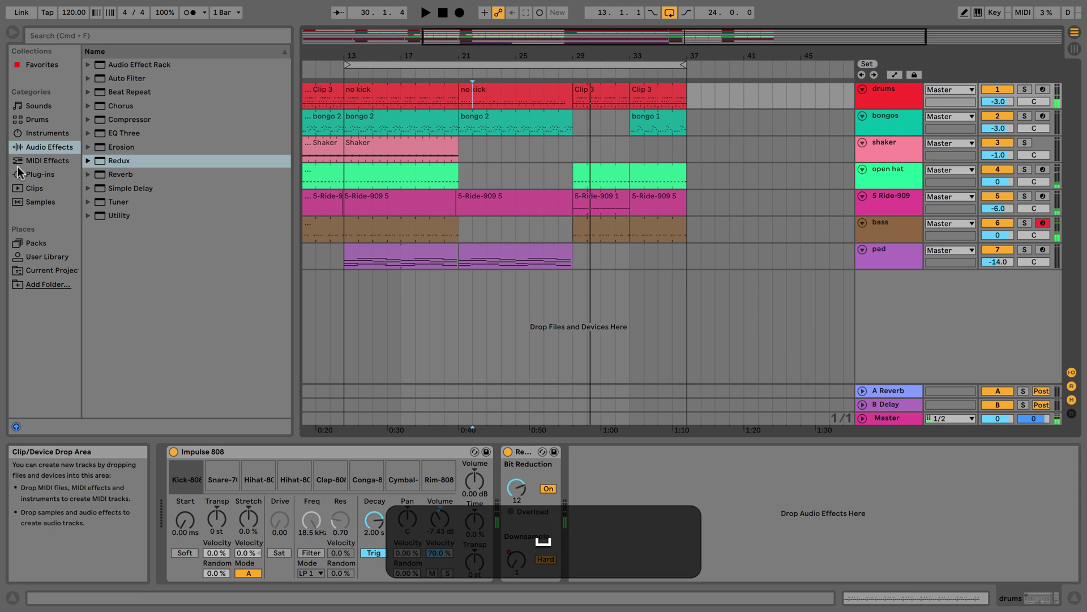
{"action": "left_click", "coordinate": [12, 34]}
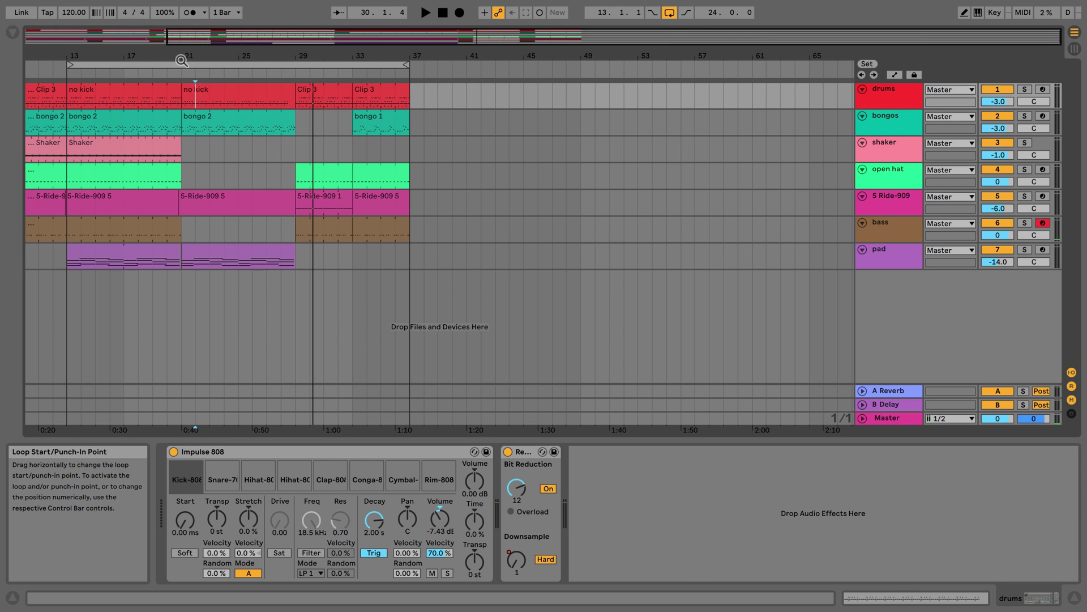
{"action": "scroll", "coordinate": [340, 56], "scroll_direction": "left", "scroll_amount": 10}
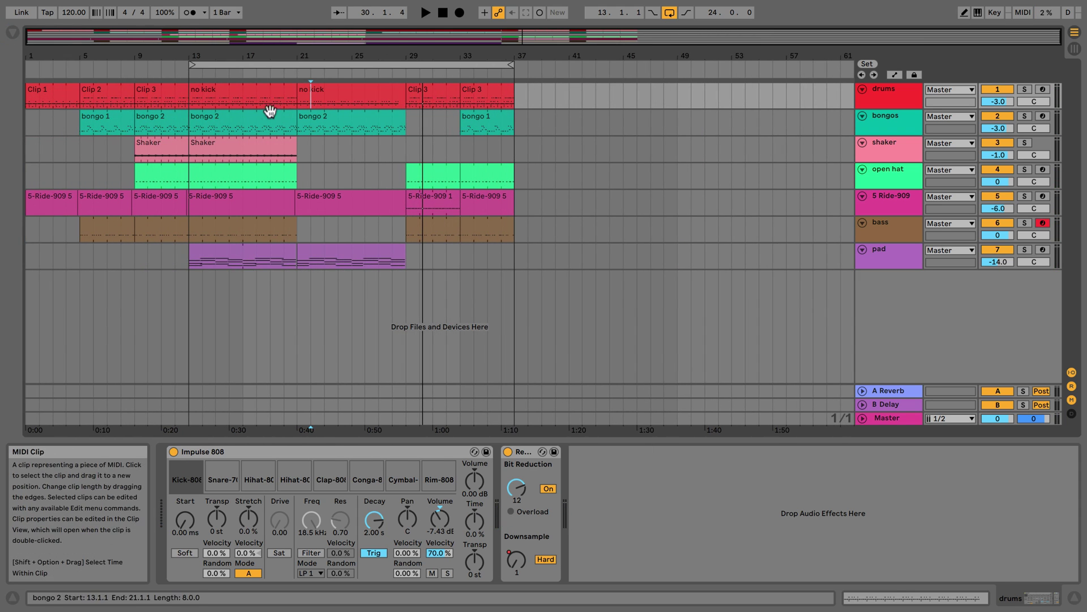
{"action": "left_click", "coordinate": [193, 64]}
{"action": "left_click_drag", "start_coordinate": [193, 64], "coordinate": [25, 66]}
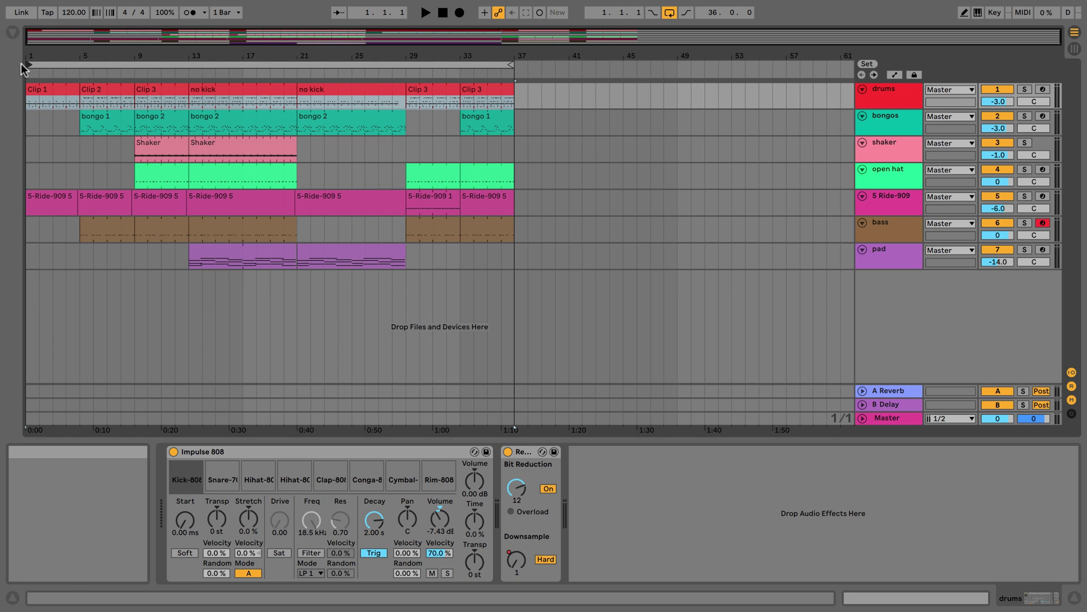
- Try a faster tempo, undo it back to 120 BPM, and select bars 1–37 across all tracks
{"action": "left_click", "coordinate": [1075, 48]}
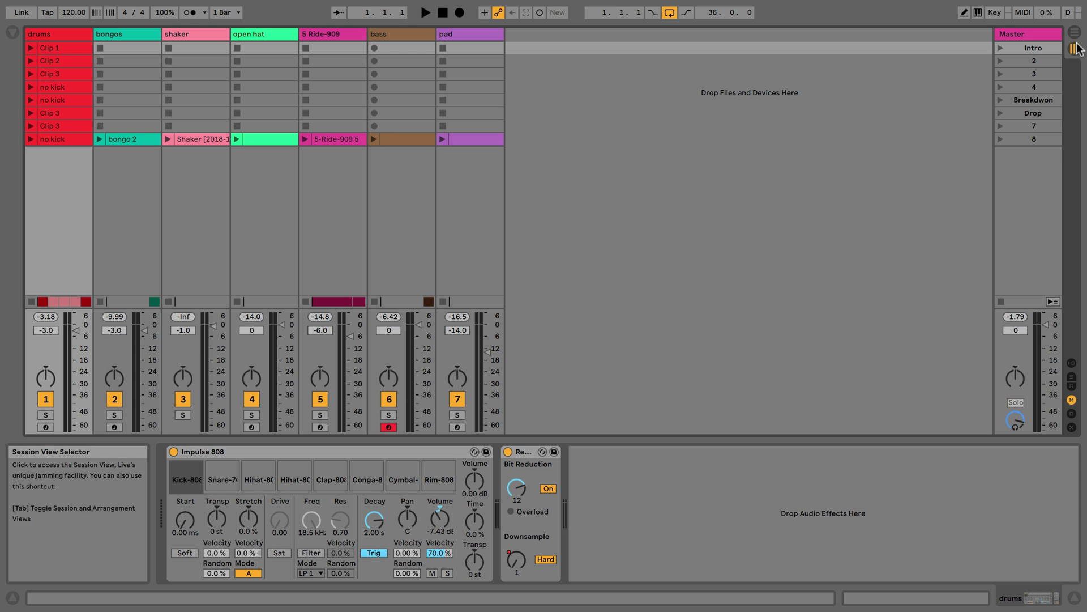
{"action": "left_click", "coordinate": [1074, 32]}
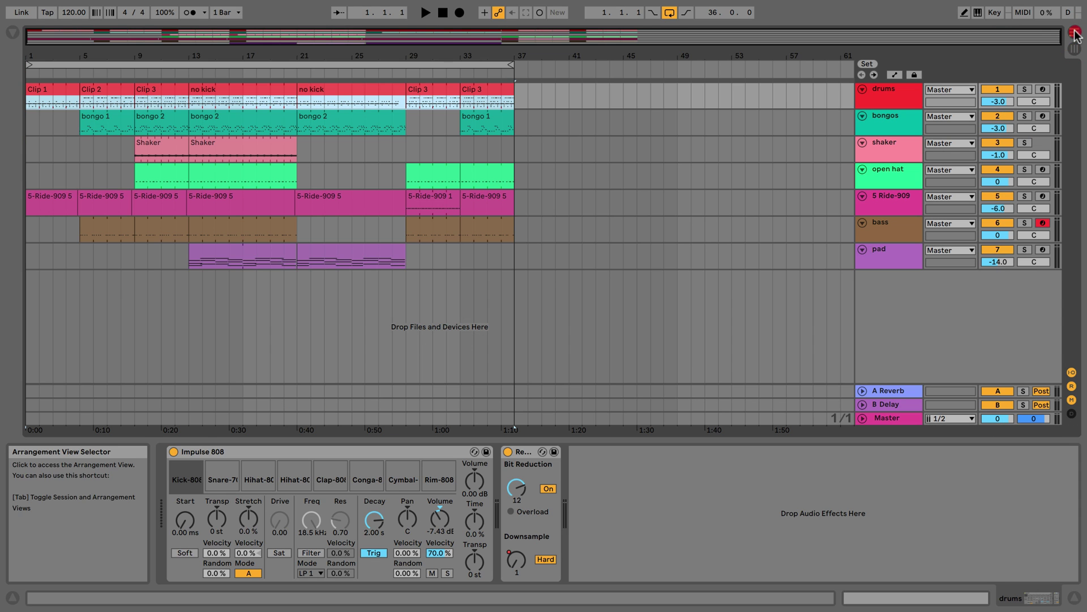
{"action": "left_click", "coordinate": [121, 65]}
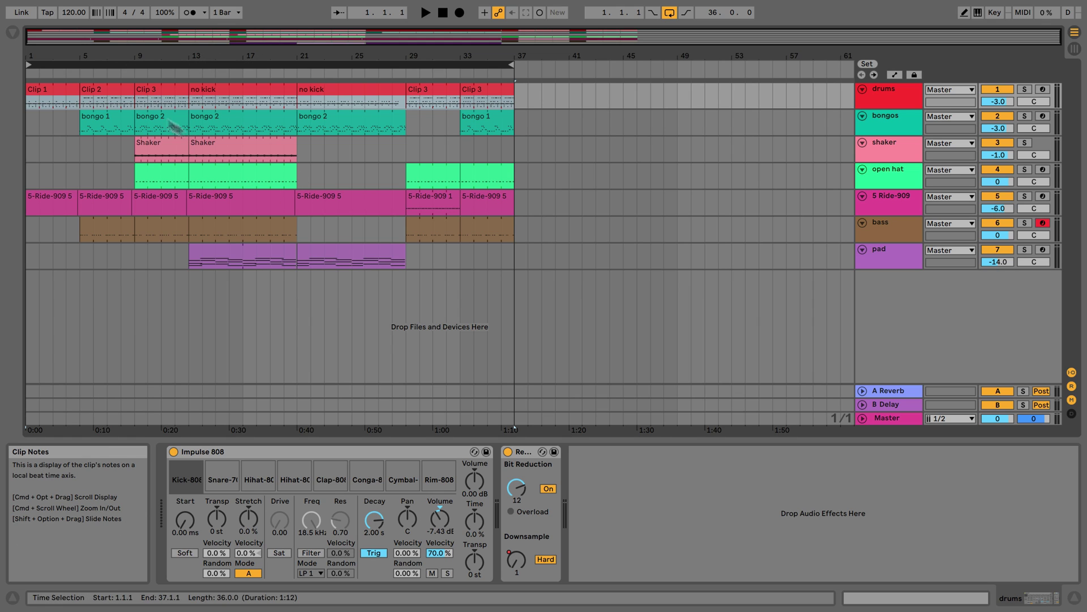
{"action": "left_click_drag", "start_coordinate": [73, 12], "coordinate": [72, 7]}
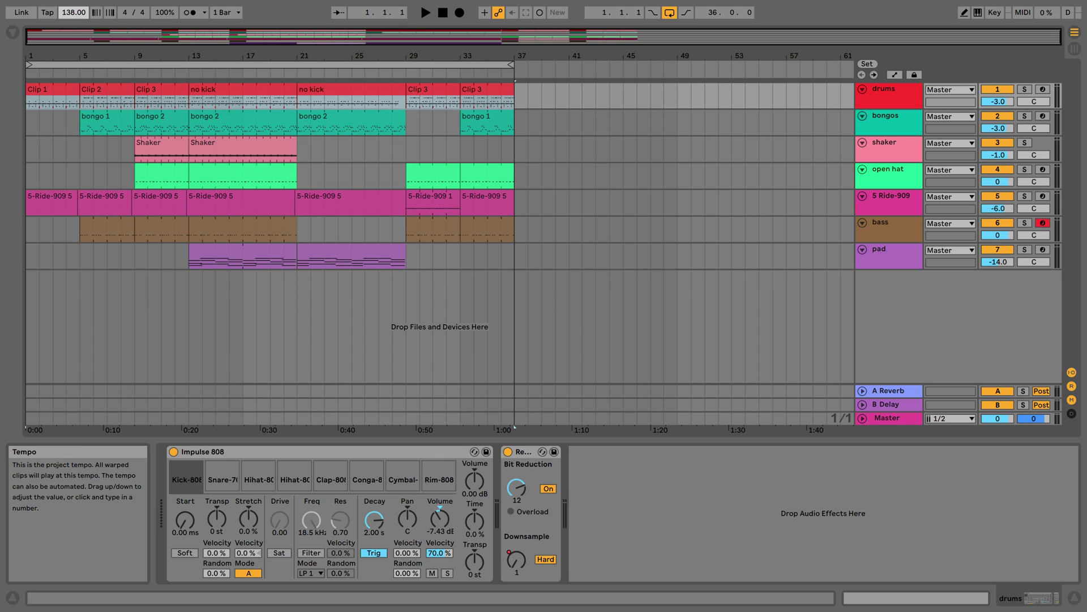
{"action": "key", "text": "space"}
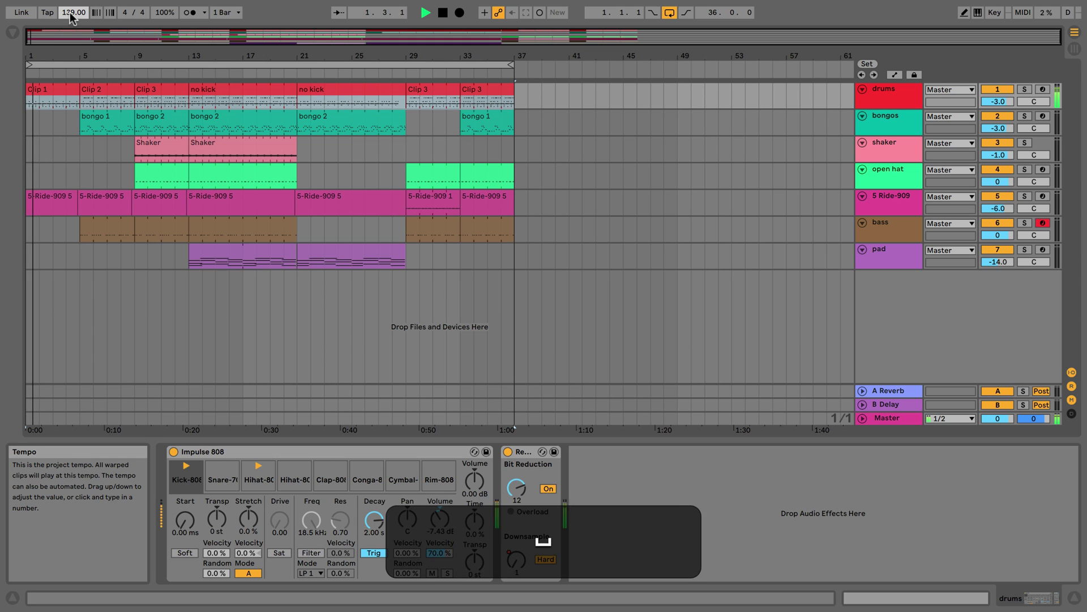
{"action": "key", "text": "super+z"}
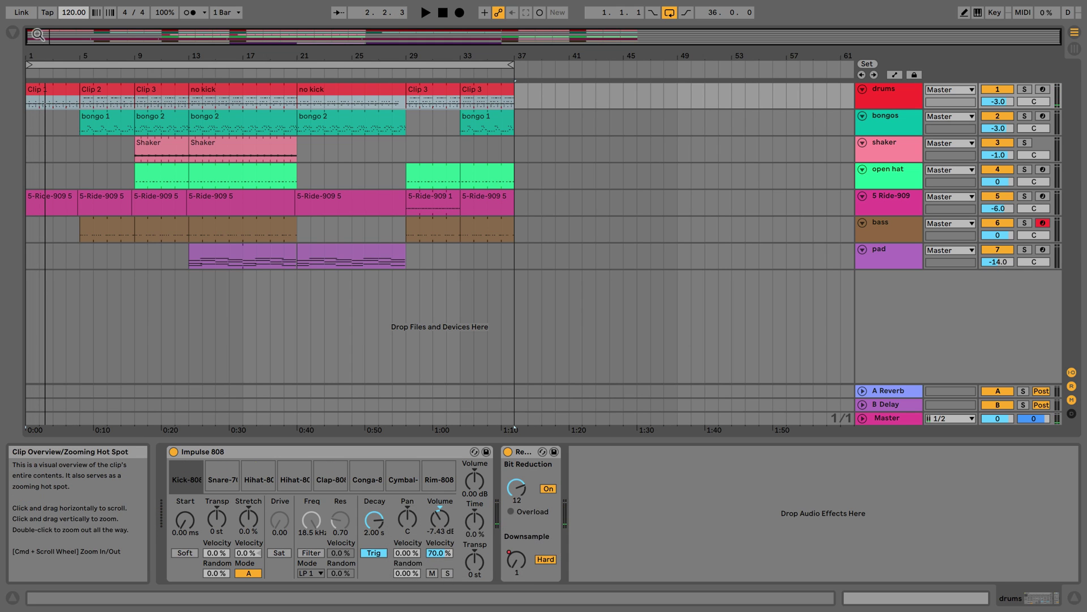
{"action": "left_click", "coordinate": [105, 64]}
{"action": "left_click", "coordinate": [105, 64]}
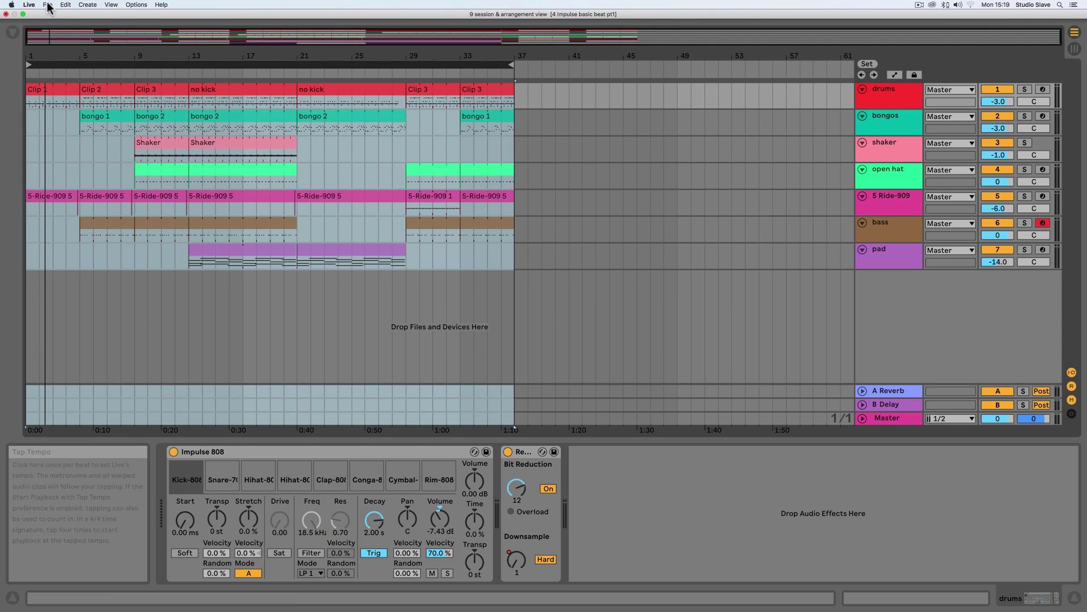
- Open the Export Audio dialog from the File menu
{"action": "left_click", "coordinate": [47, 4]}
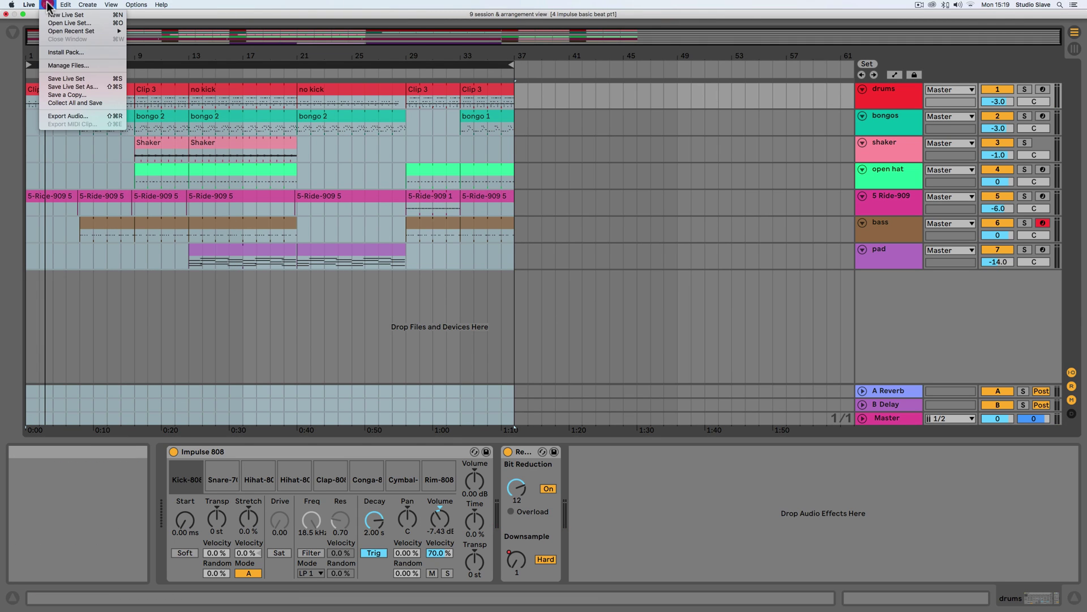
{"action": "left_click", "coordinate": [72, 116]}
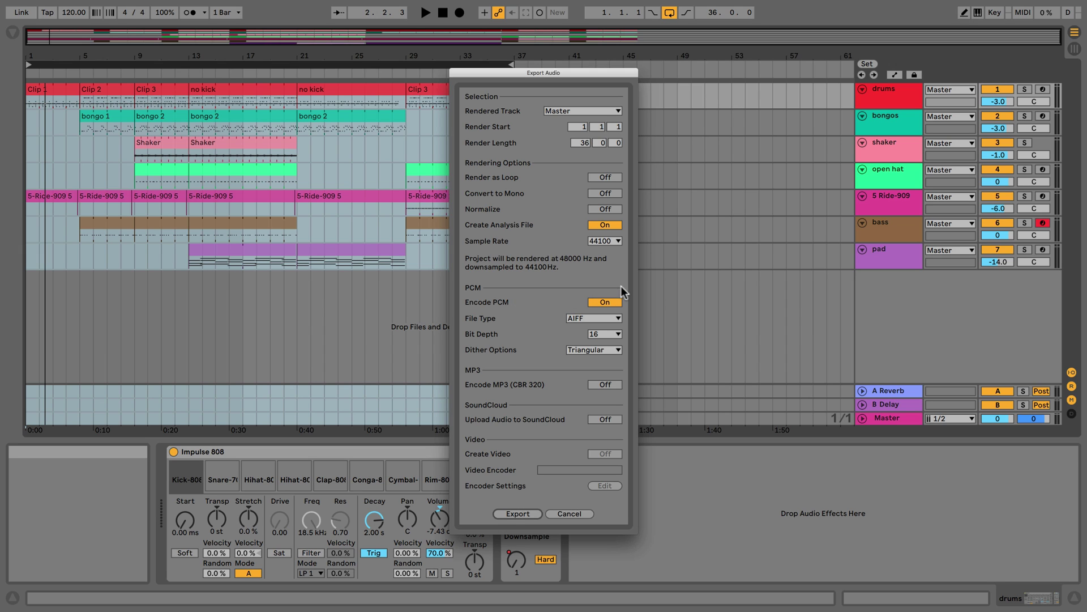
- Set the export file type to WAV, turn on MP3 encoding, and leave Normalize off
{"action": "left_click", "coordinate": [607, 315]}
{"action": "left_click", "coordinate": [593, 331]}
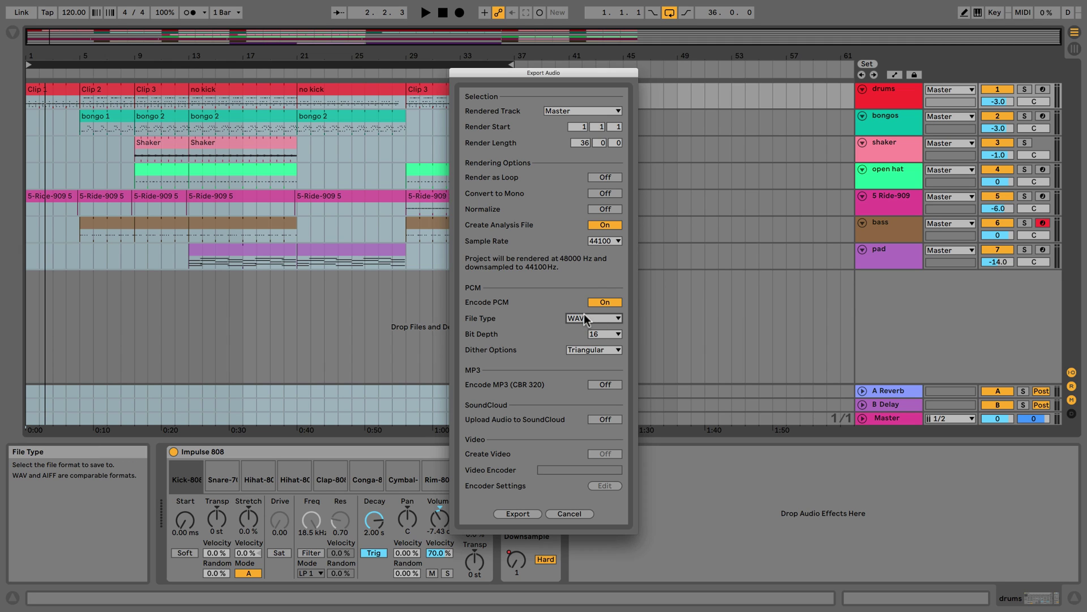
{"action": "left_click", "coordinate": [602, 384]}
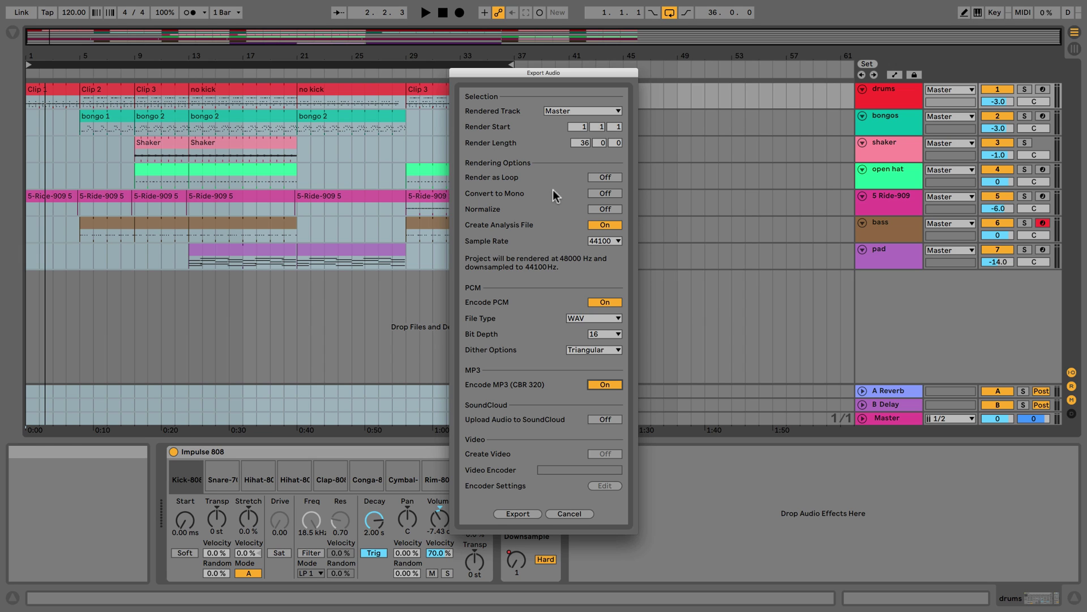
{"action": "left_click", "coordinate": [604, 208]}
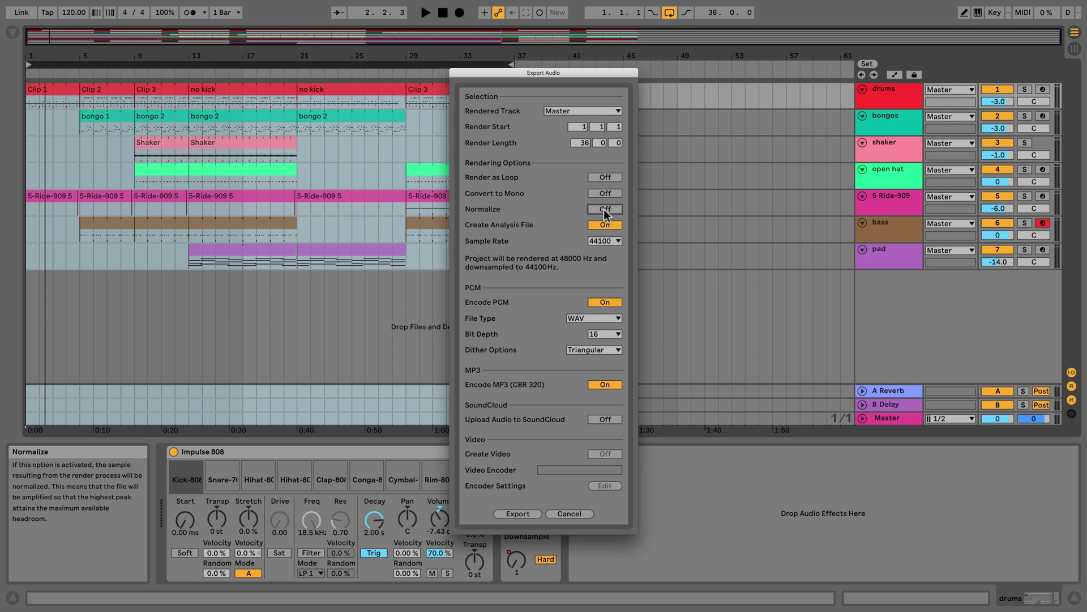
{"action": "left_click", "coordinate": [524, 207]}
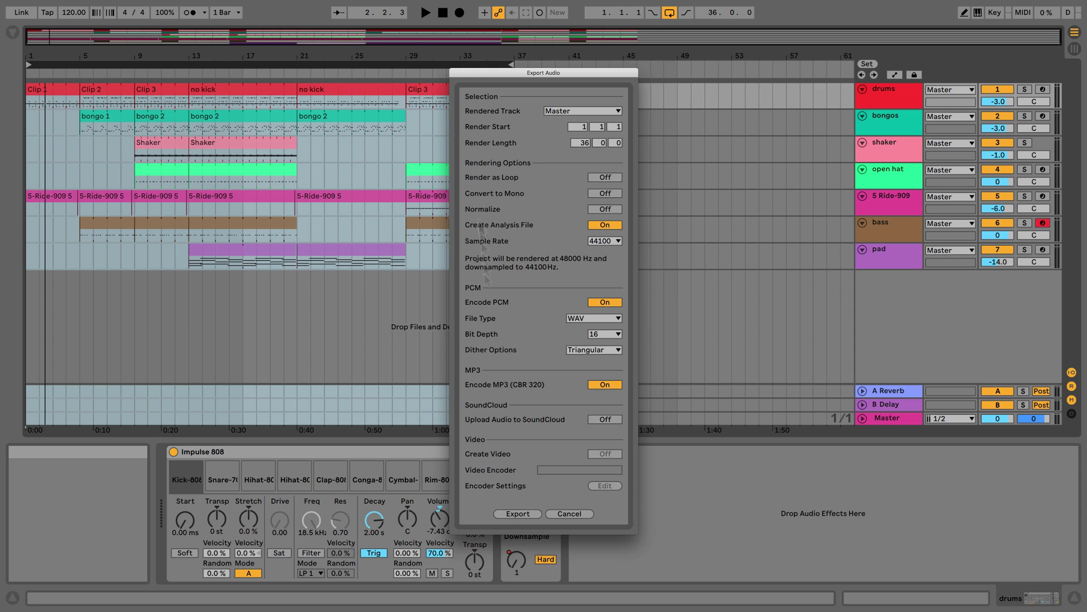
{"action": "left_click", "coordinate": [552, 112]}
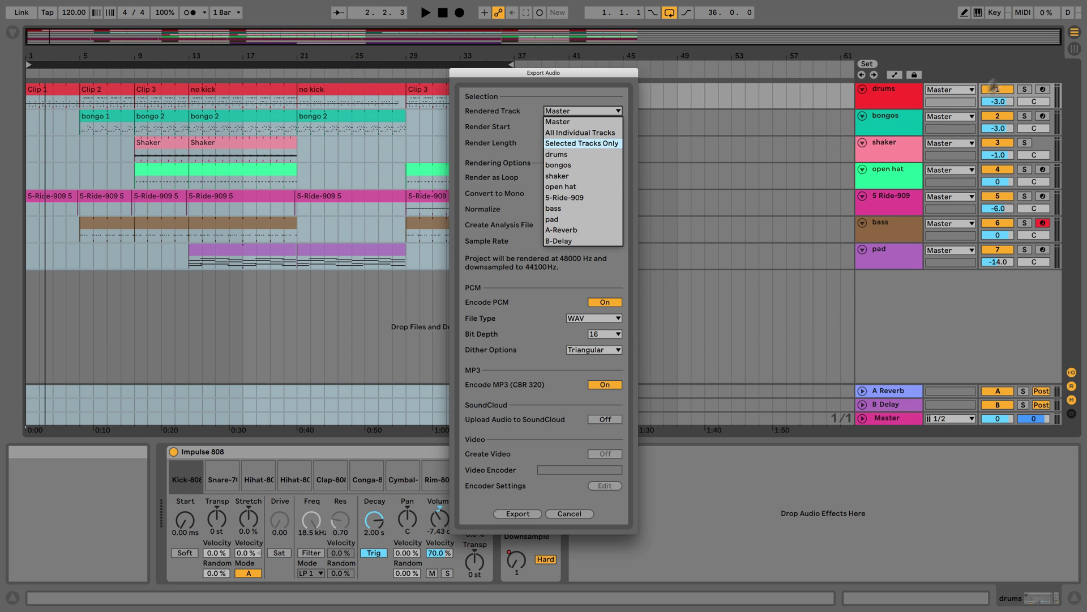
- Keep Master as the rendered track with Render Start at bar 1, then start the export
{"action": "left_click", "coordinate": [532, 117]}
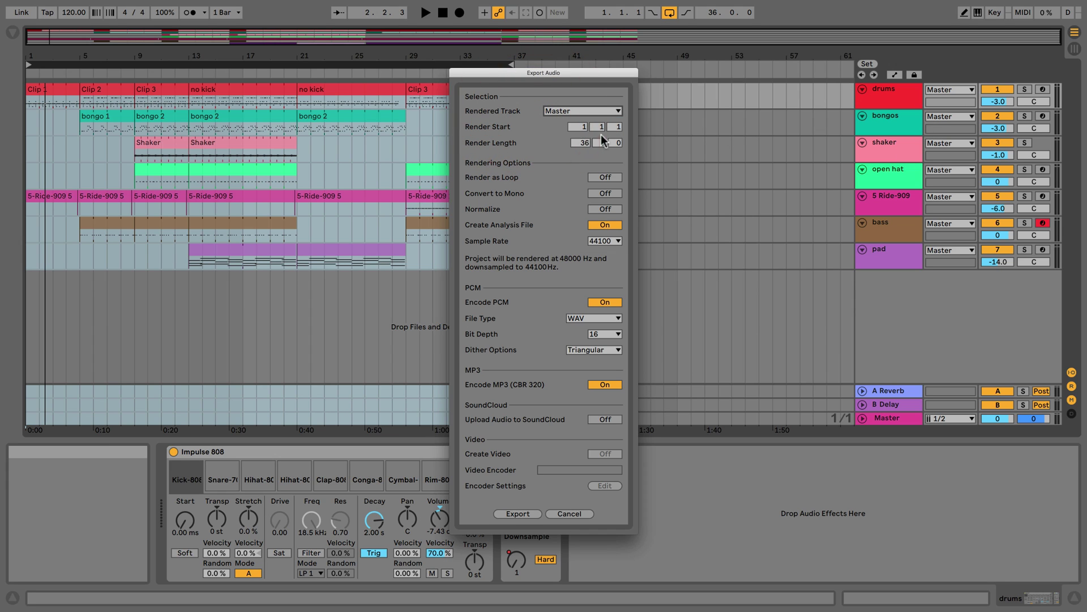
{"action": "left_click_drag", "start_coordinate": [579, 127], "coordinate": [579, 114]}
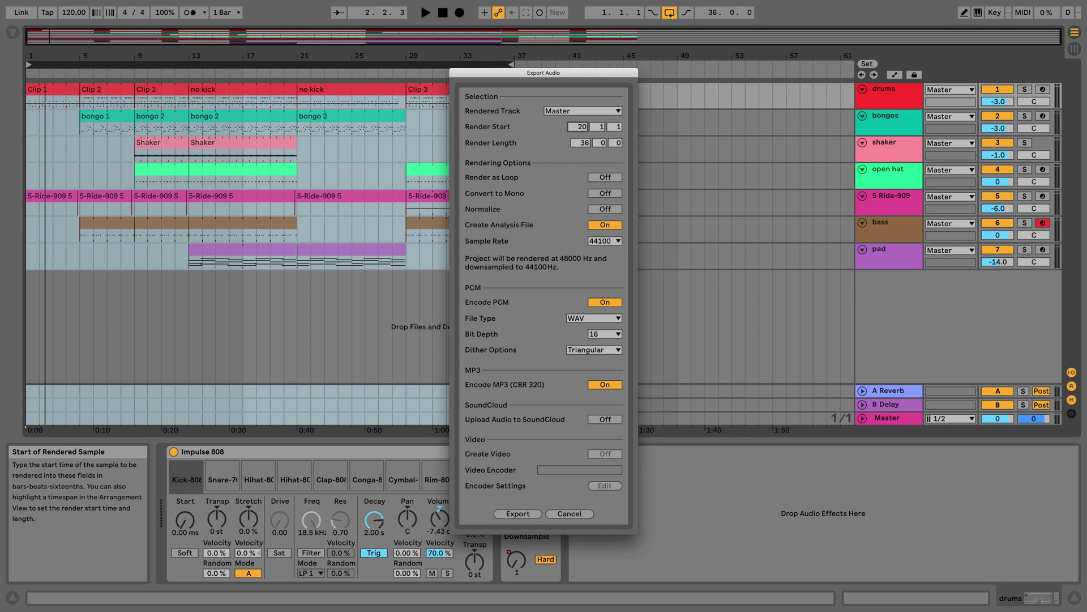
{"action": "left_click_drag", "start_coordinate": [586, 128], "coordinate": [586, 144]}
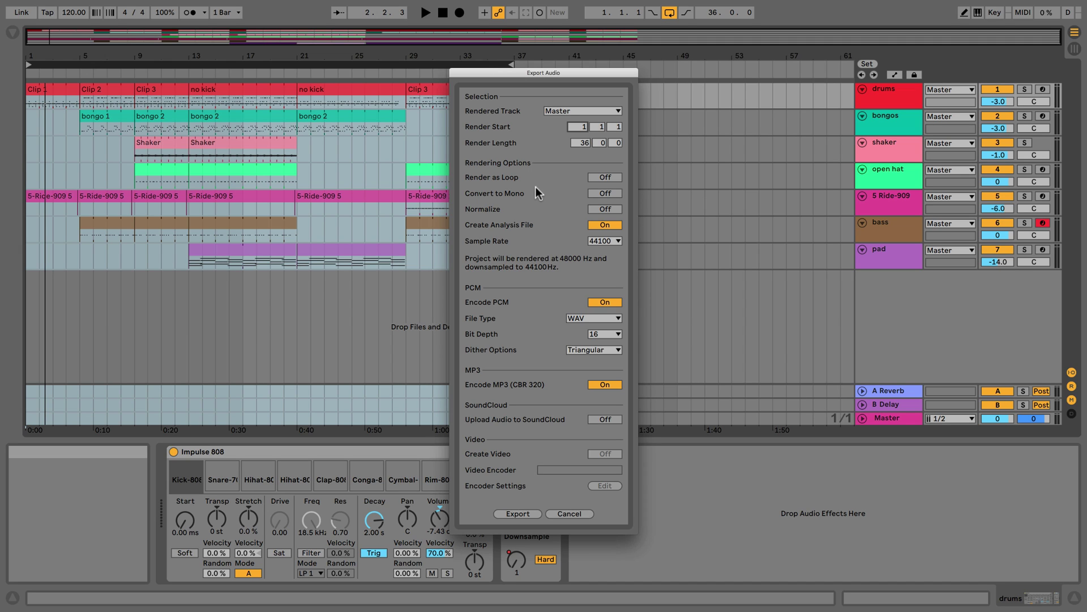
{"action": "left_click", "coordinate": [511, 513]}
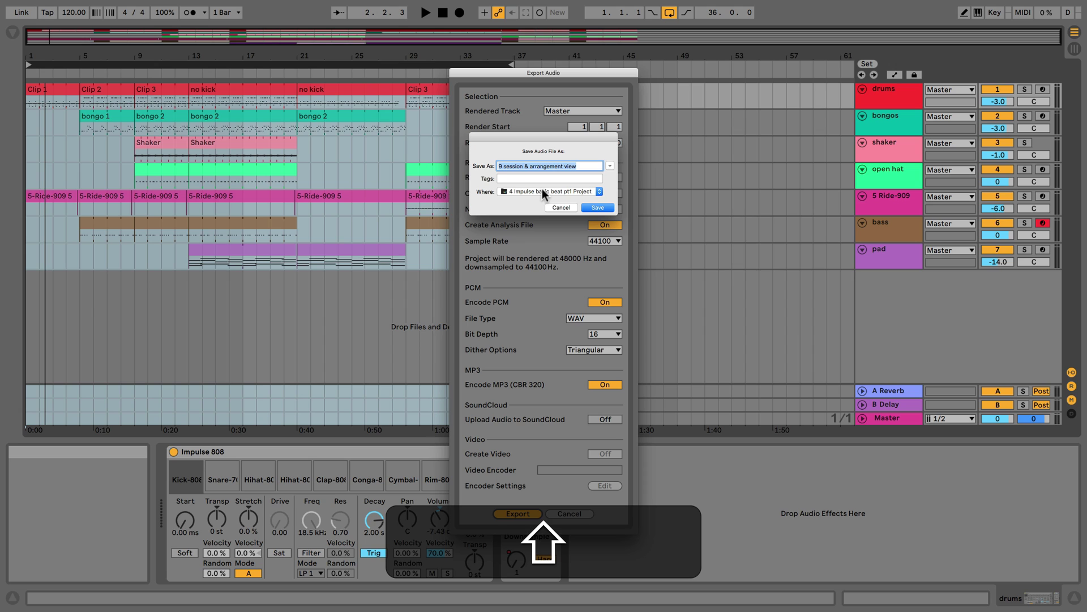
- Name the export 'Idea v1 export' and save it to render
{"action": "type", "text": "F"}
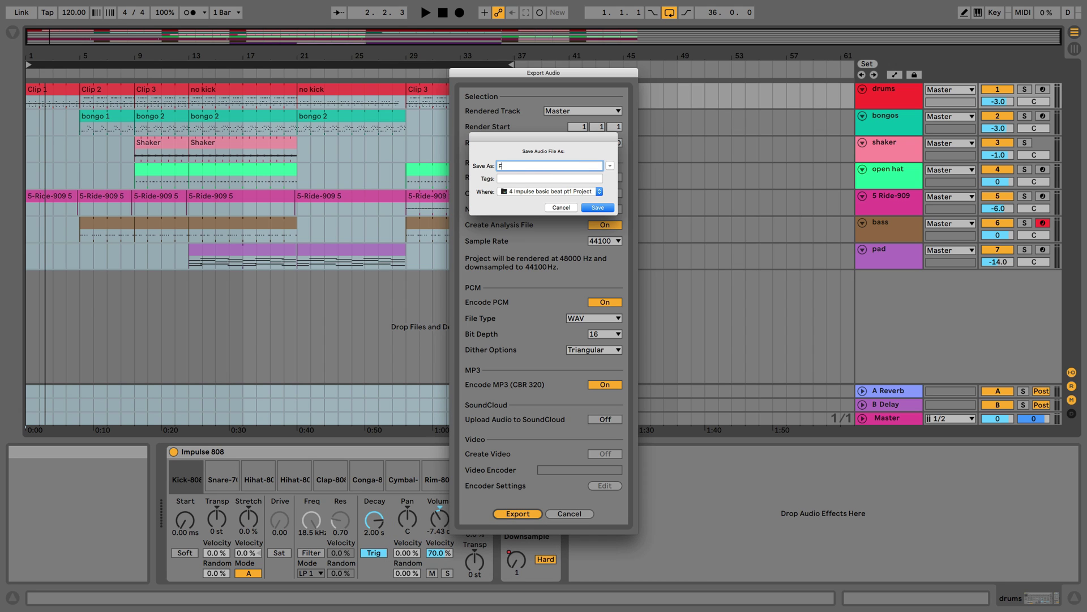
{"action": "key", "text": "BackSpace"}
{"action": "type", "text": "Idea v1"}
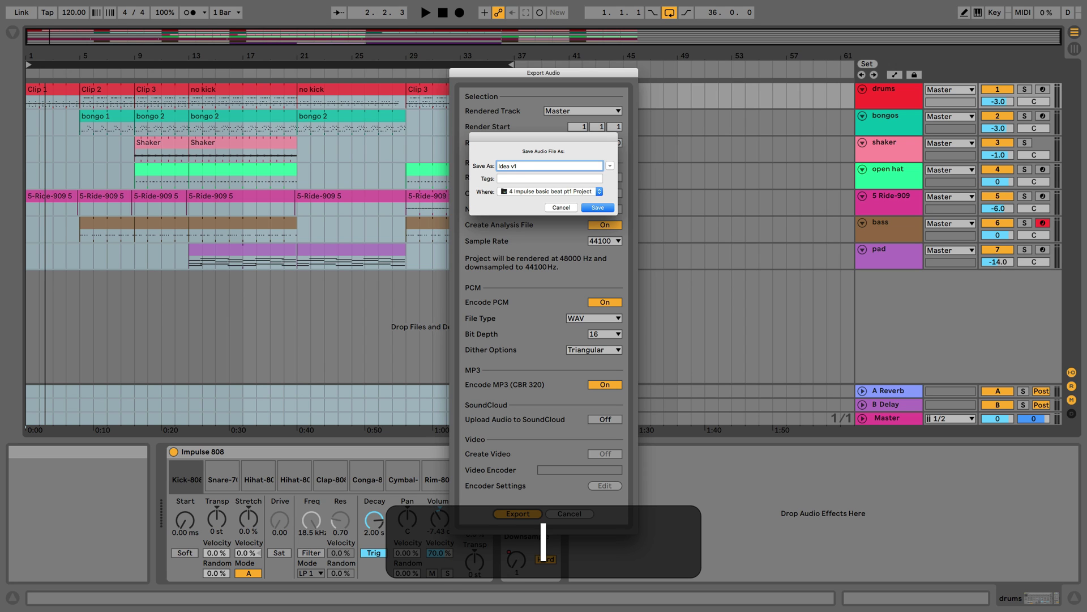
{"action": "type", "text": " export"}
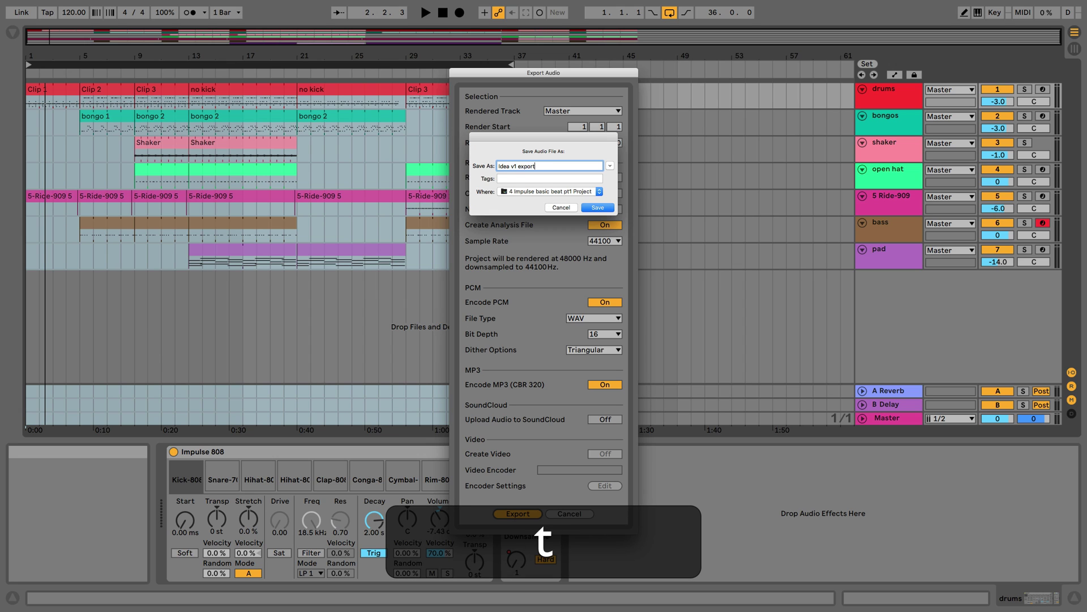
{"action": "left_click", "coordinate": [599, 208]}
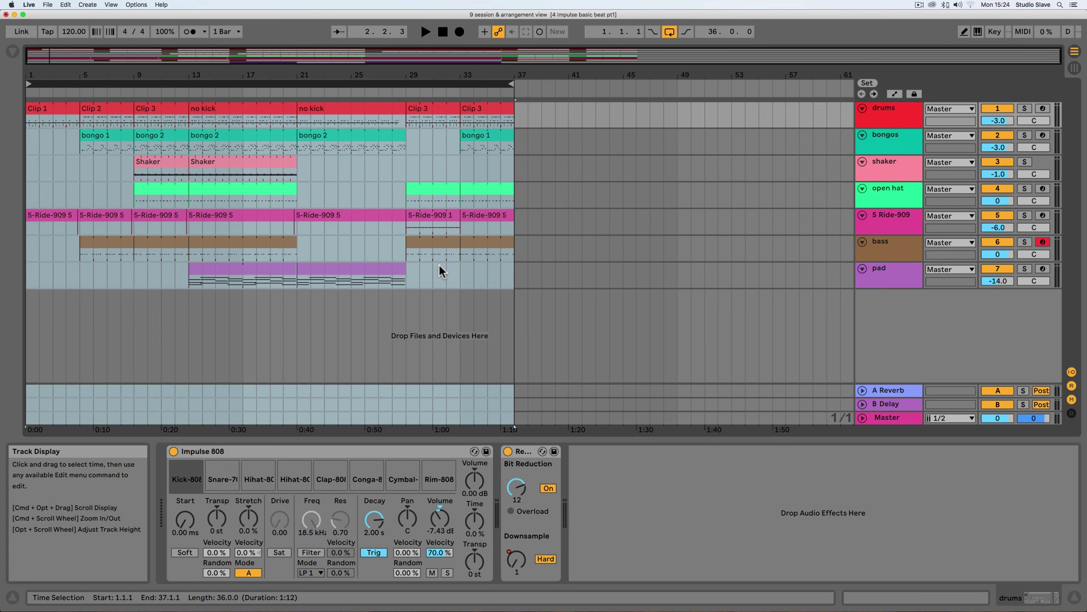
- Switch to Finder and select the exported MP3 and WAV files
{"action": "key", "text": "super"}
{"action": "key", "text": "super+Tab"}
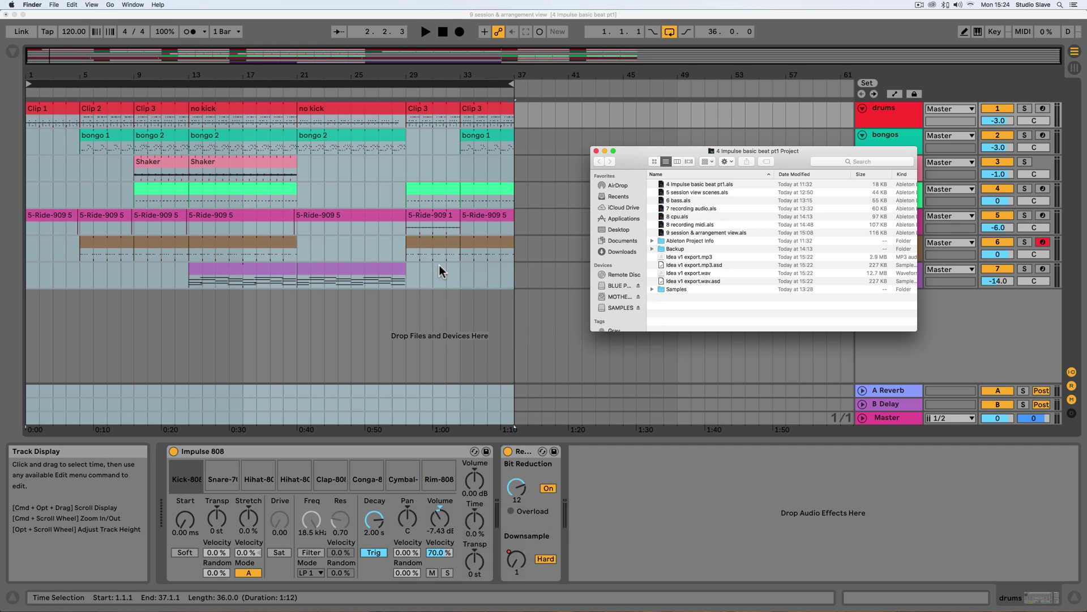
{"action": "left_click", "coordinate": [692, 258]}
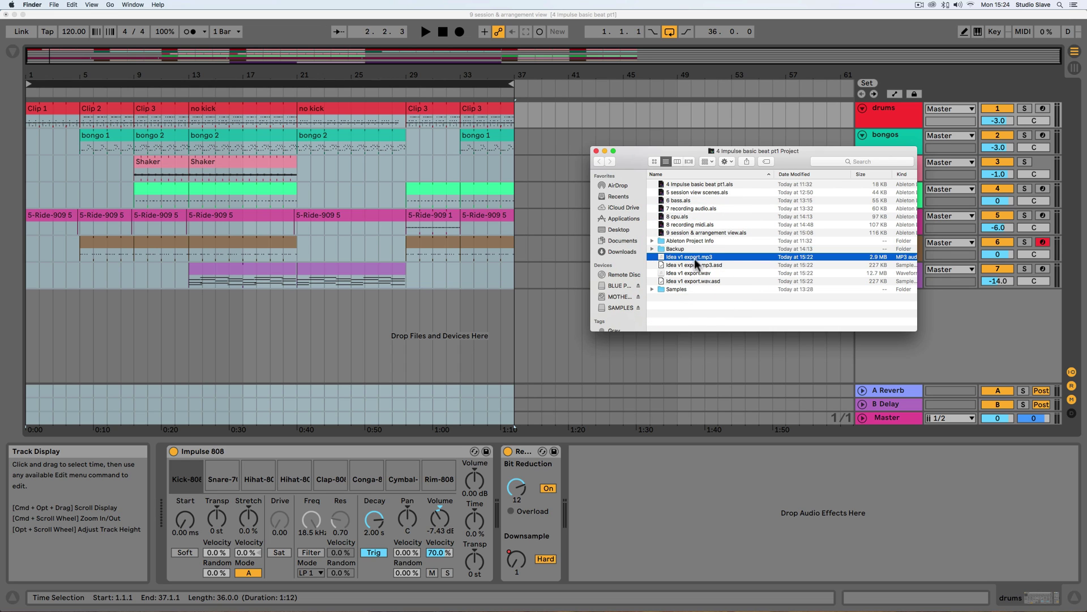
{"action": "left_click", "coordinate": [681, 274]}
{"action": "left_click", "coordinate": [686, 273]}
- Quick Look the WAV, scrub ahead to about 46 seconds, then close the preview
{"action": "key", "text": "space"}
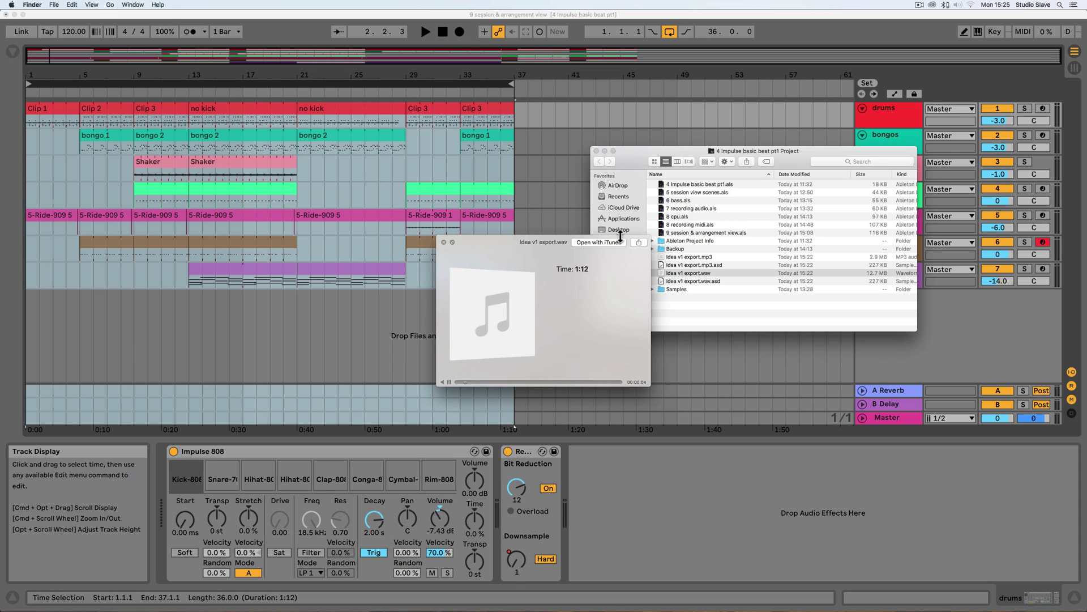
{"action": "scroll", "coordinate": [638, 208], "scroll_direction": "down", "scroll_amount": 1}
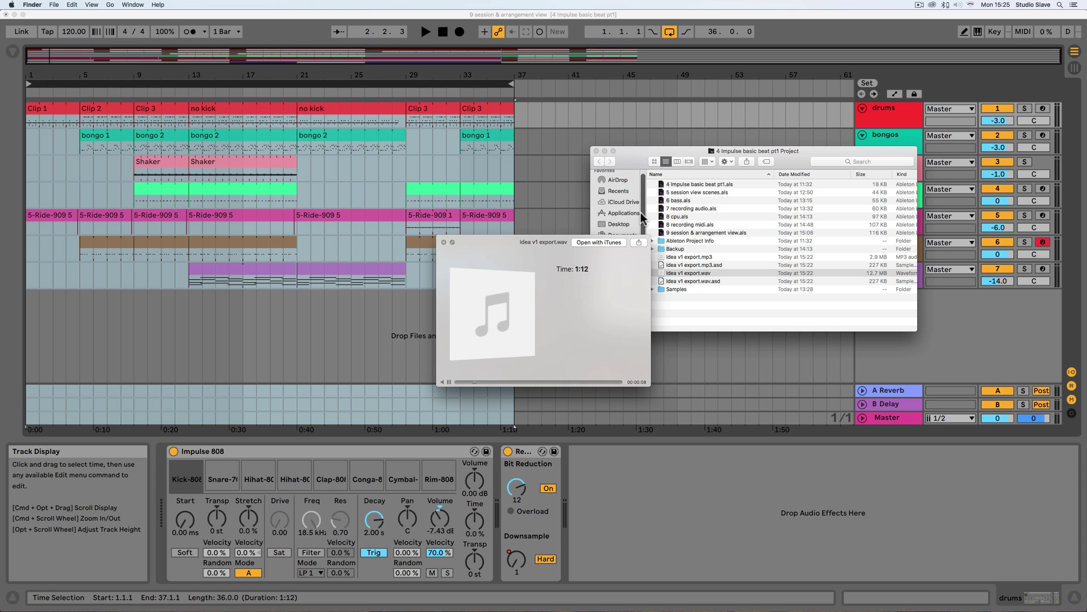
{"action": "left_click", "coordinate": [506, 382]}
{"action": "left_click", "coordinate": [531, 380]}
{"action": "left_click", "coordinate": [563, 381]}
{"action": "key", "text": "space"}
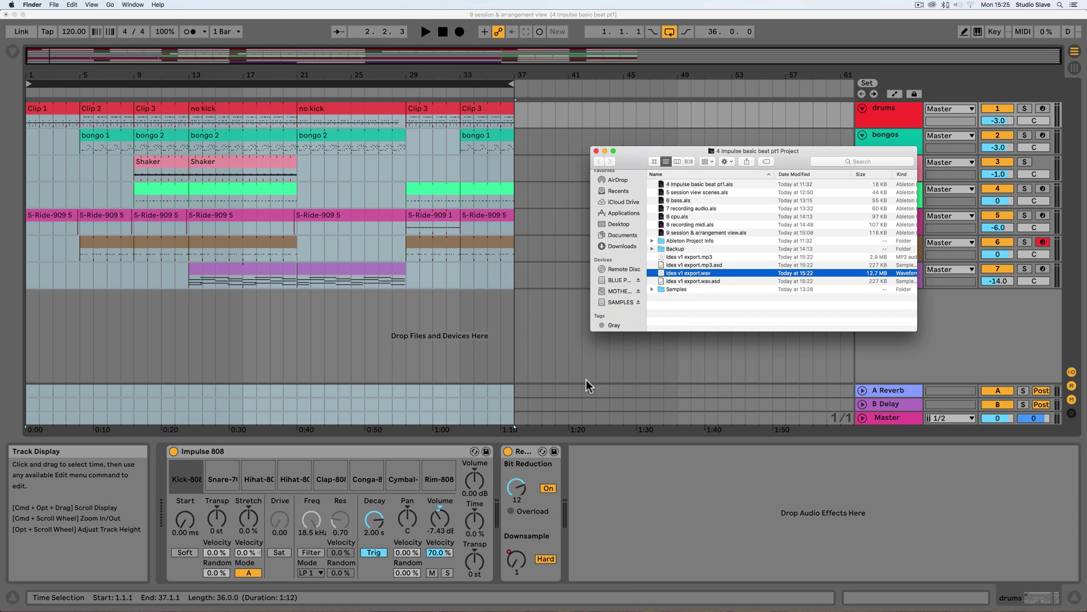